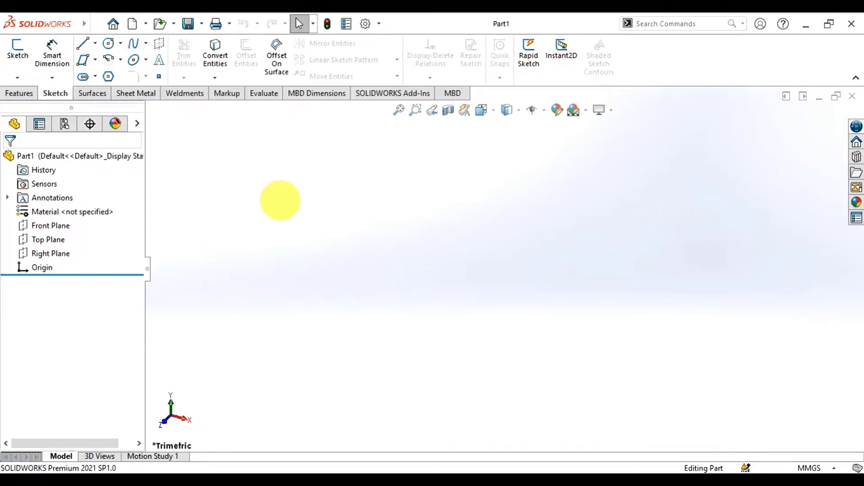
- Start a new sketch with the Straight Slot tool from the slot flyout
click(96, 77)
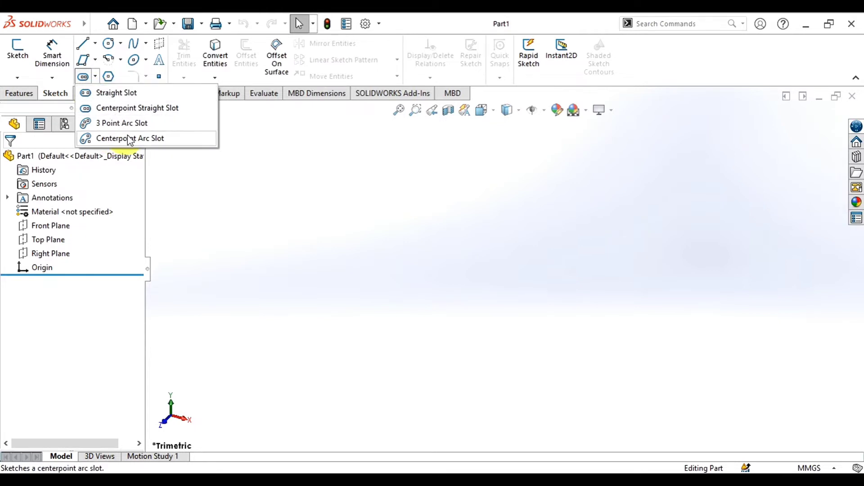
click(107, 95)
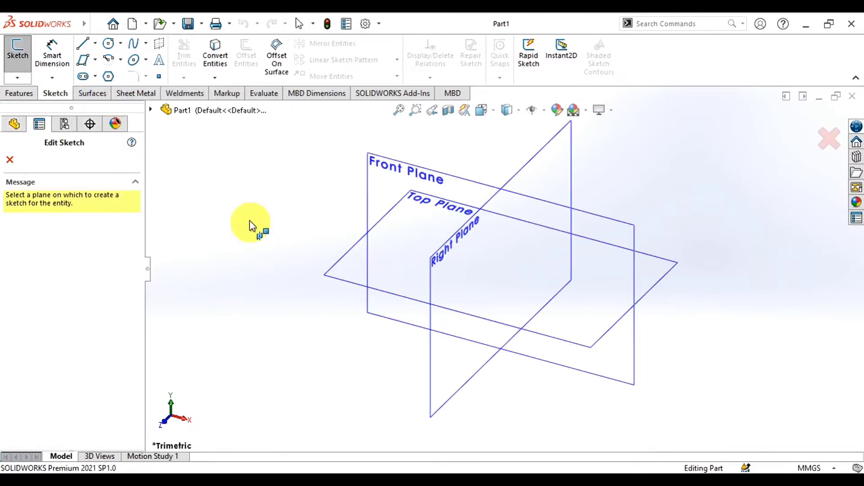
- On the Front Plane, draw horizontal (from origin), vertical and diagonal straight slots
click(372, 160)
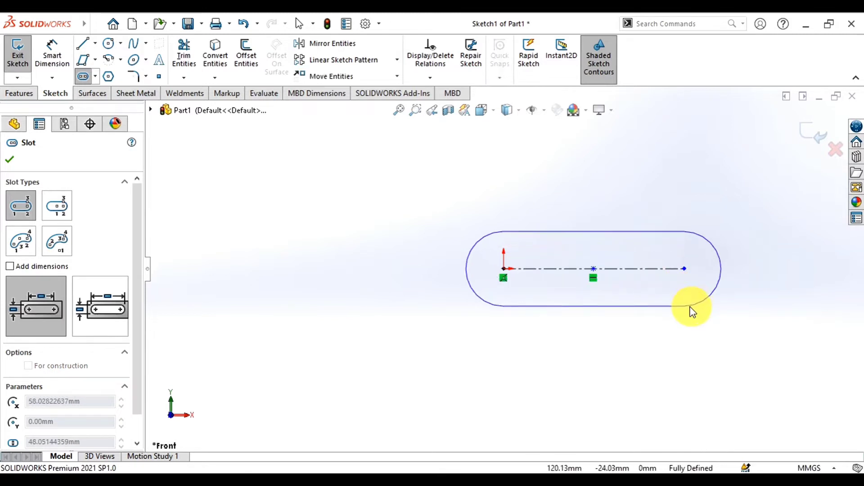
click(692, 310)
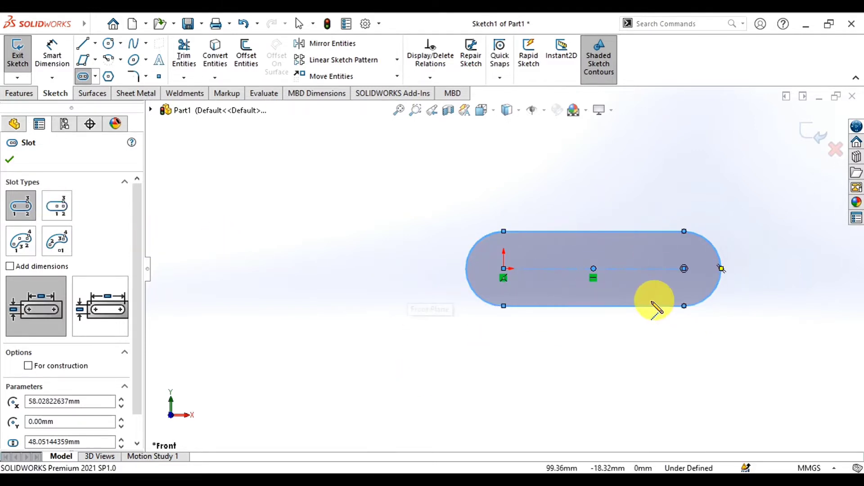
key(z)
key(z)
key(z)
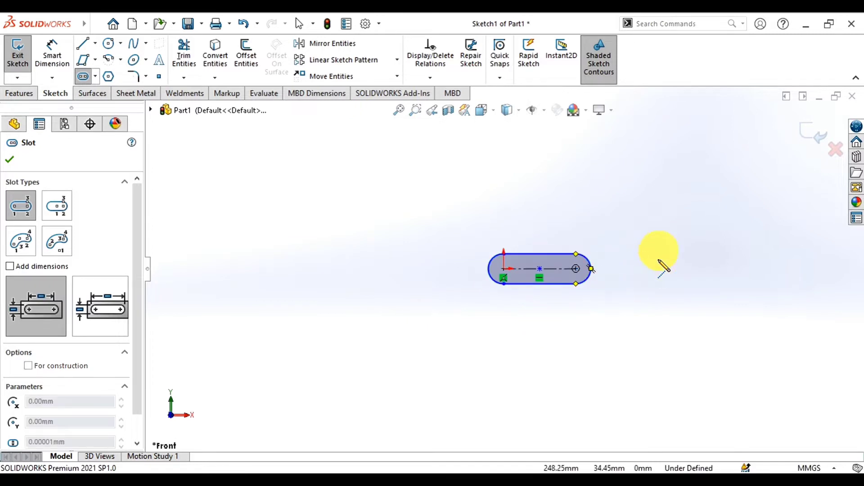
click(675, 335)
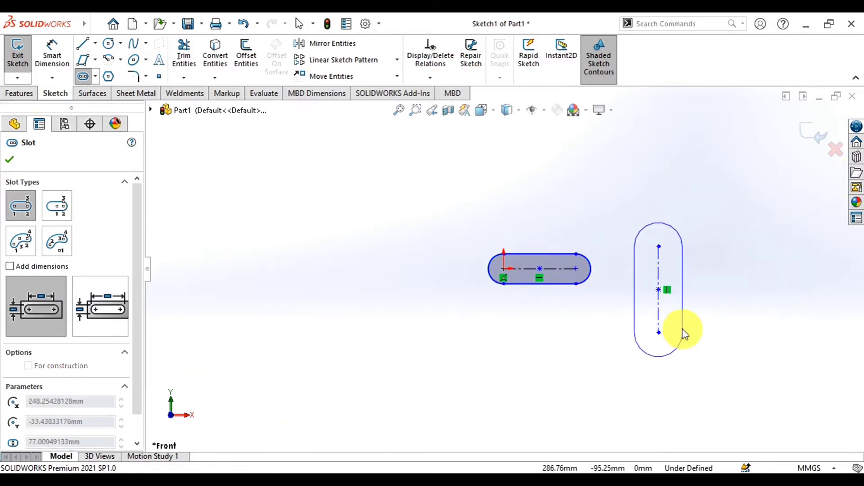
click(679, 332)
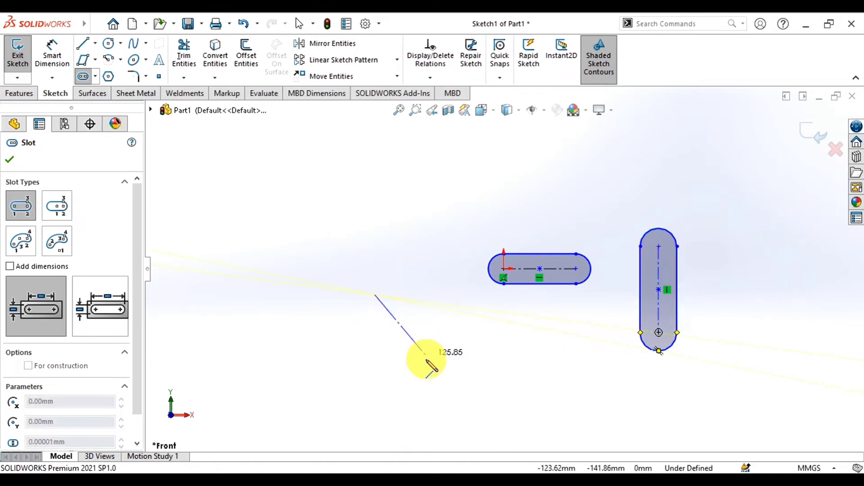
click(440, 358)
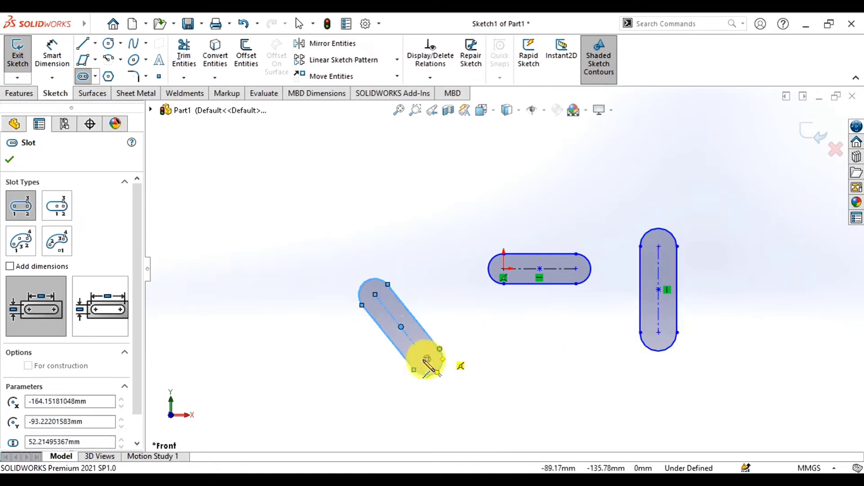
click(55, 208)
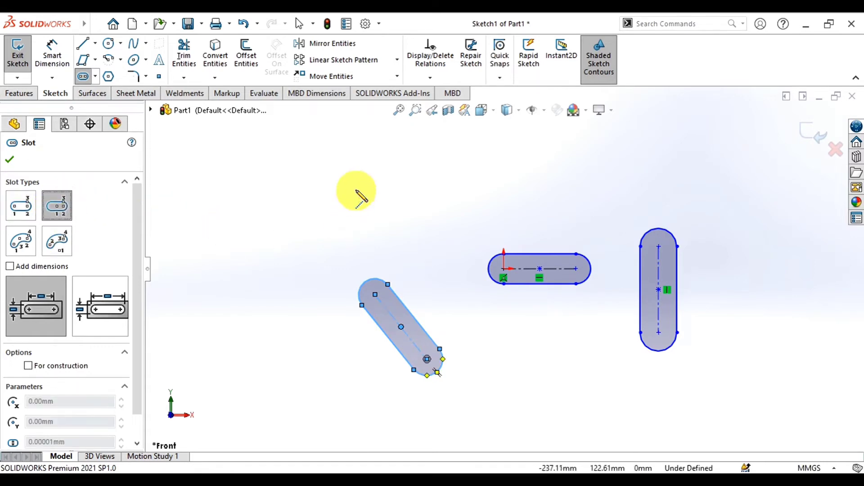
- Draw a long, slightly tilted centerpoint slot at the top and a vertical one at the bottom
click(330, 181)
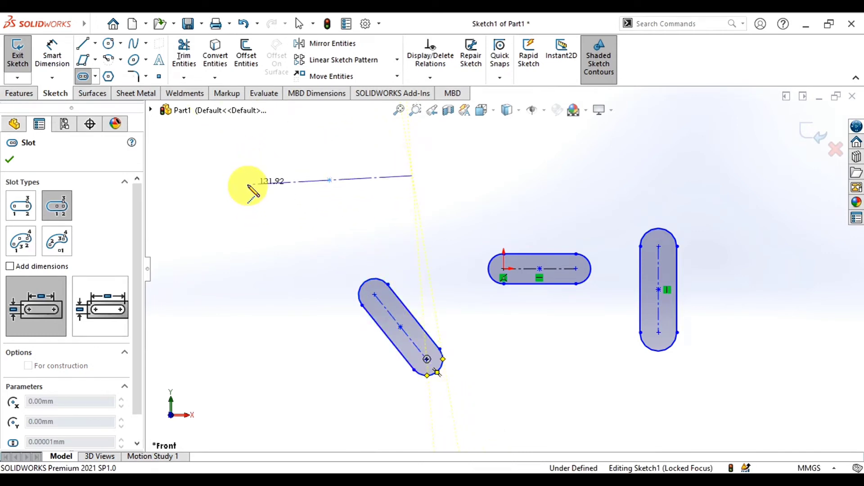
click(248, 184)
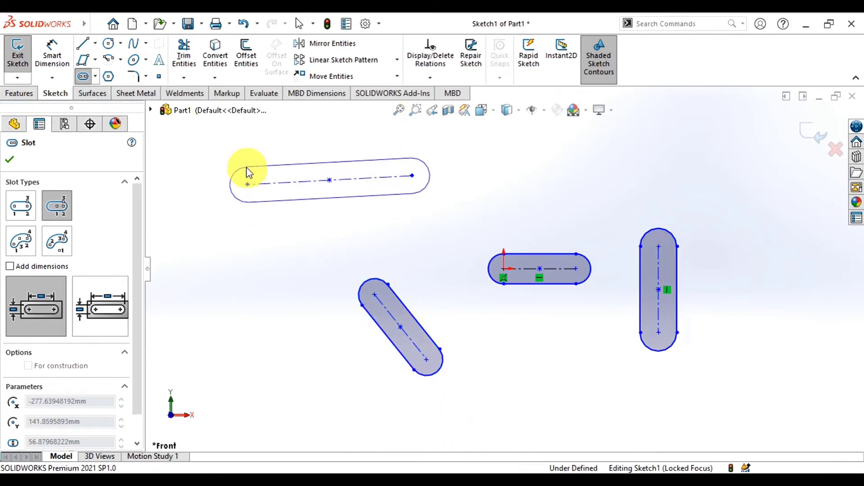
click(247, 166)
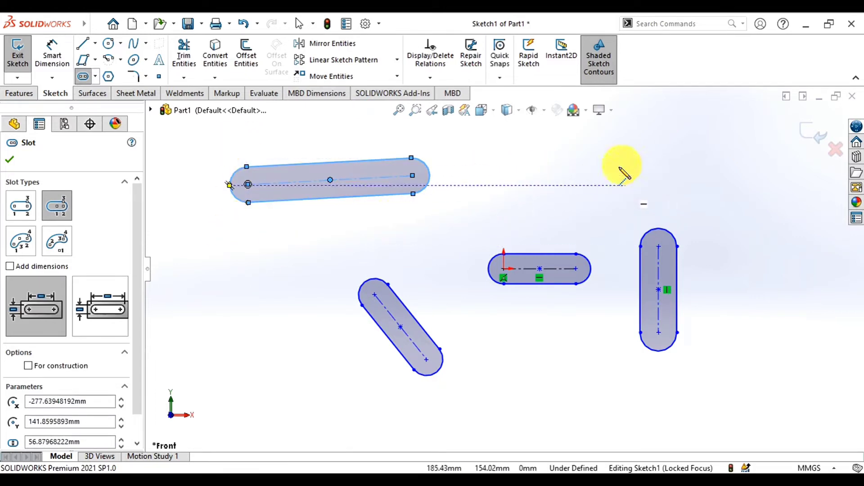
click(559, 394)
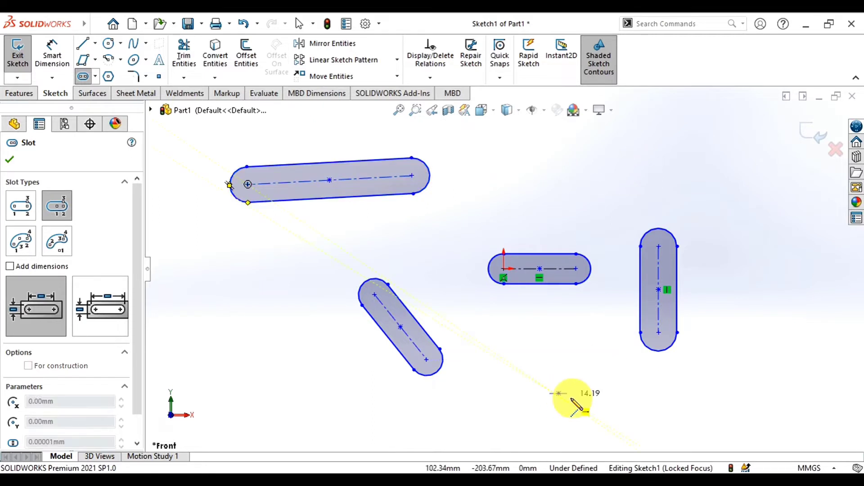
click(559, 340)
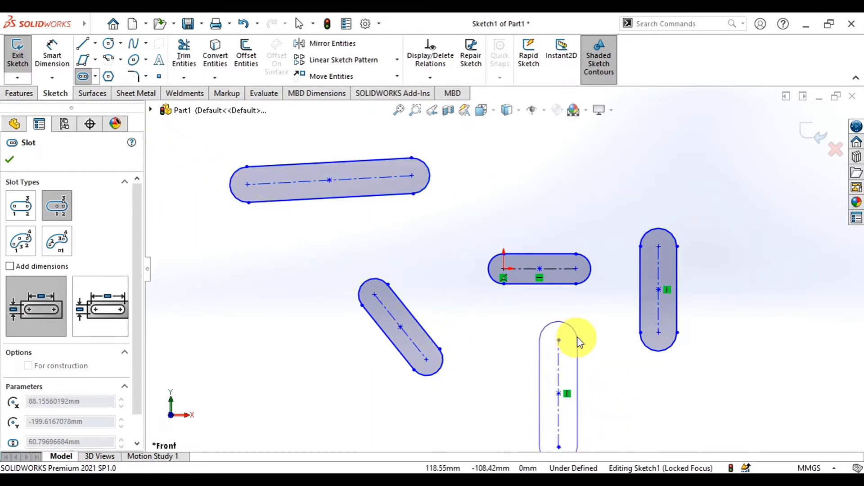
click(547, 360)
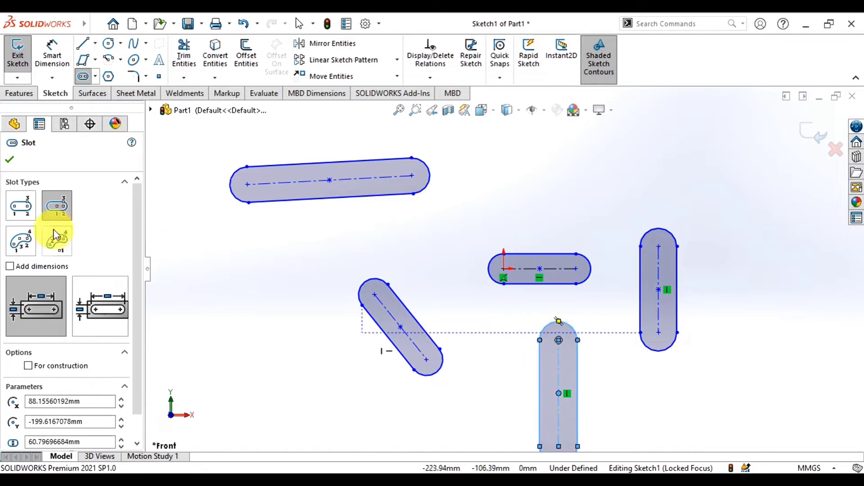
- Draw two 3-point arc slots: a C-shaped one on the right and a bent one above centre
click(20, 241)
scroll(415, 274, up, 1)
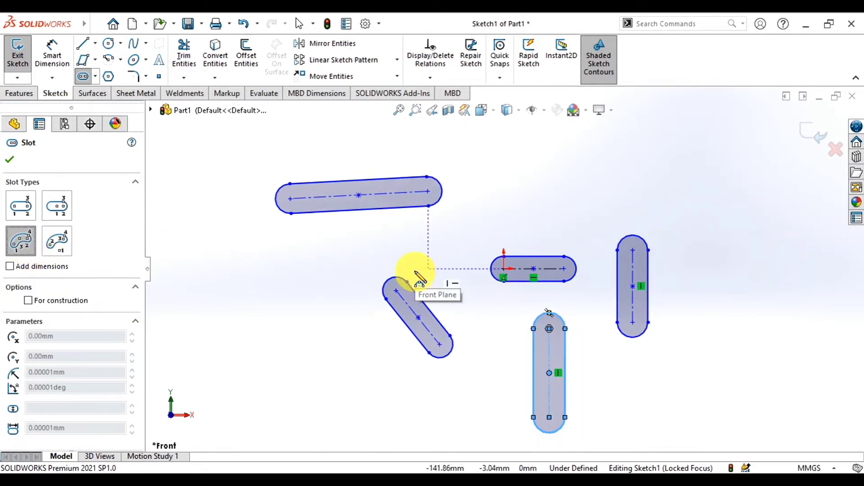
scroll(418, 277, up, 4)
scroll(779, 263, down, 4)
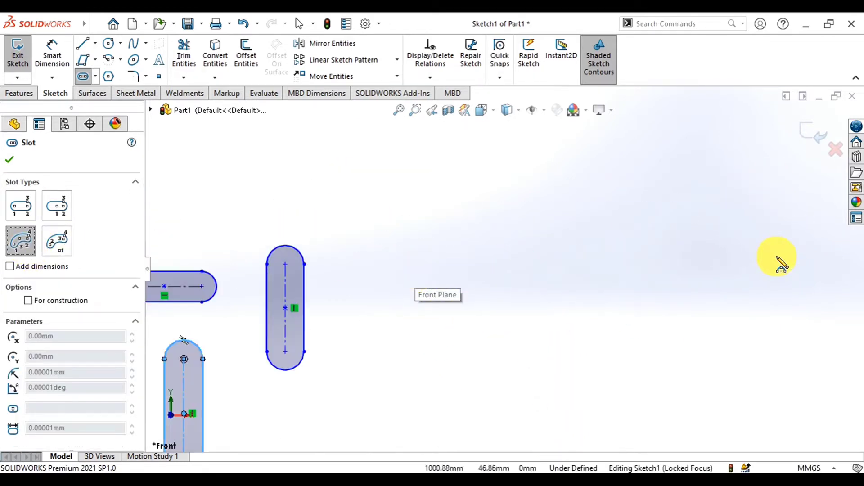
click(700, 252)
click(710, 312)
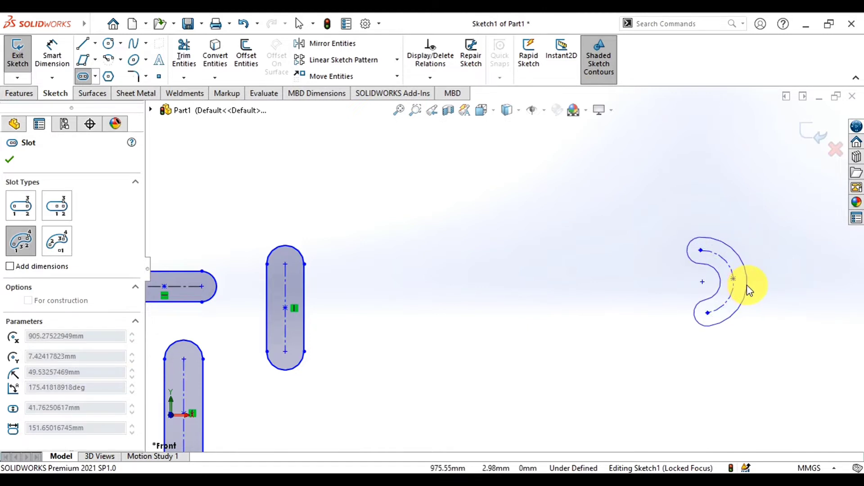
click(746, 290)
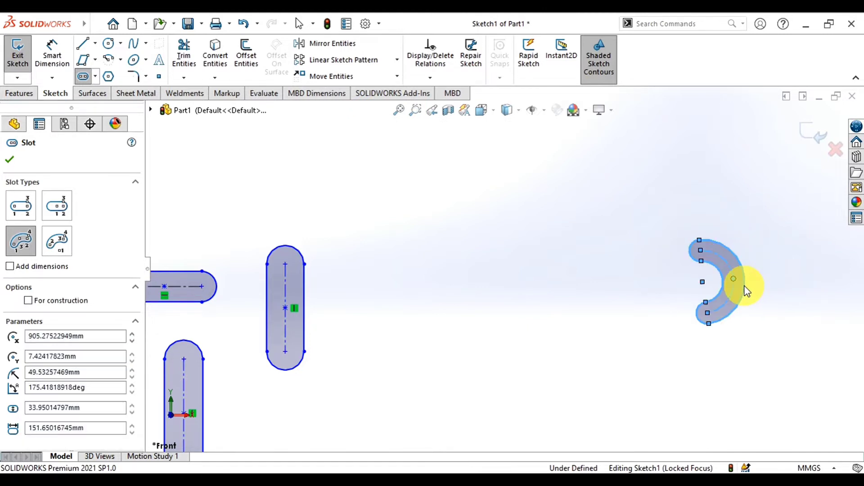
click(540, 211)
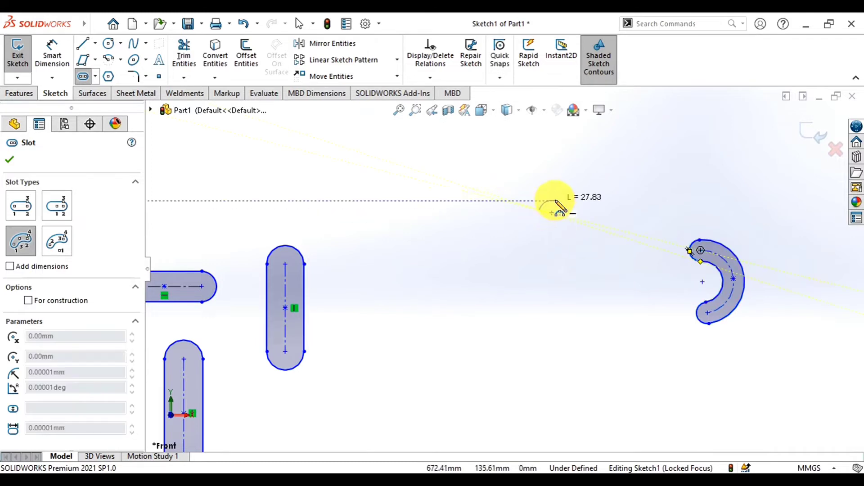
click(582, 167)
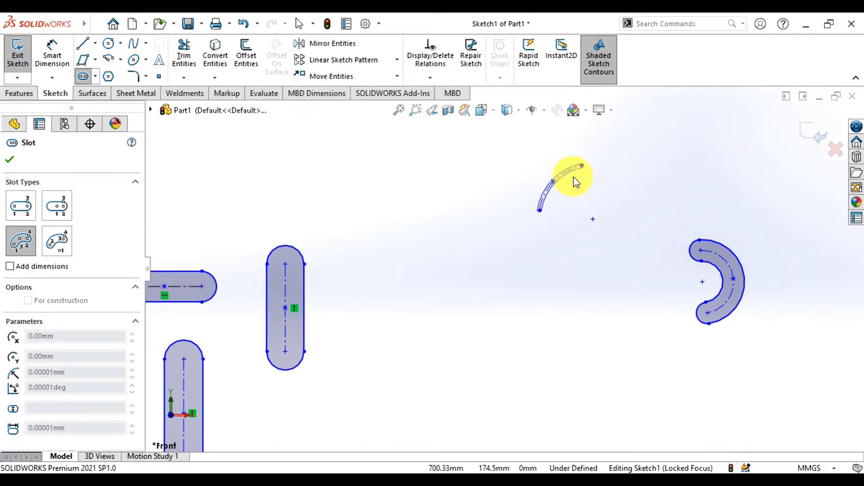
click(584, 180)
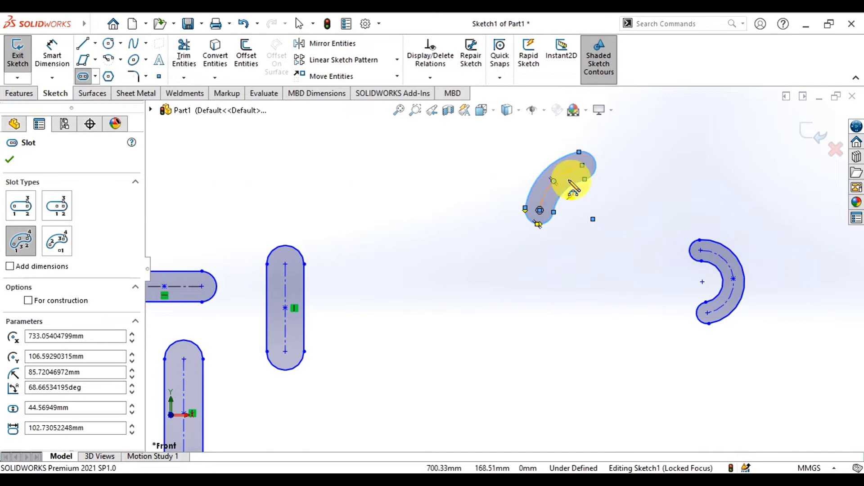
click(63, 240)
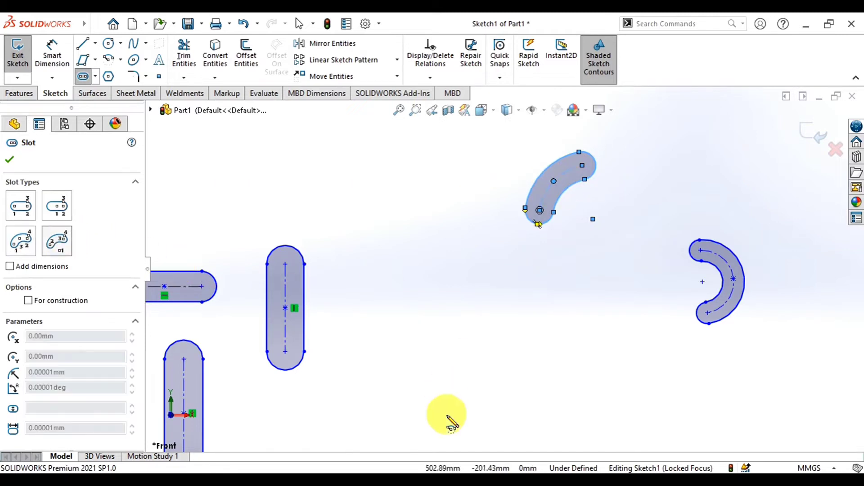
- Draw a centerpoint arc slot low in the sketch, centred near the bottom
click(461, 384)
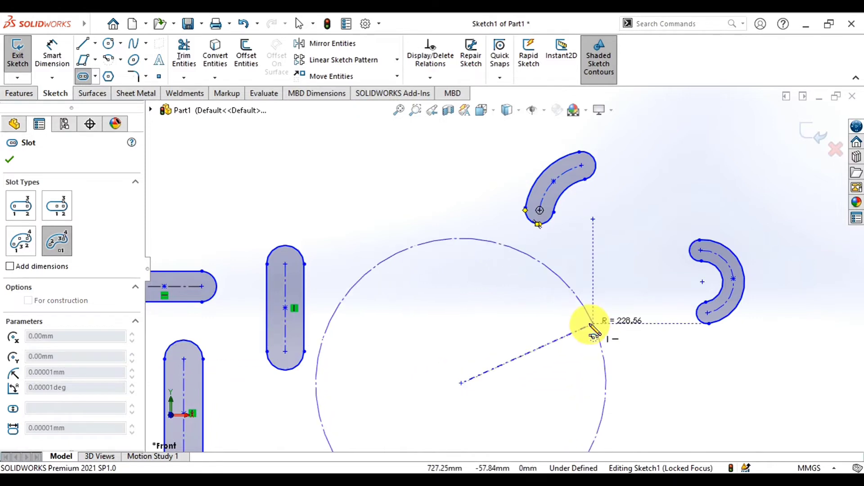
click(590, 325)
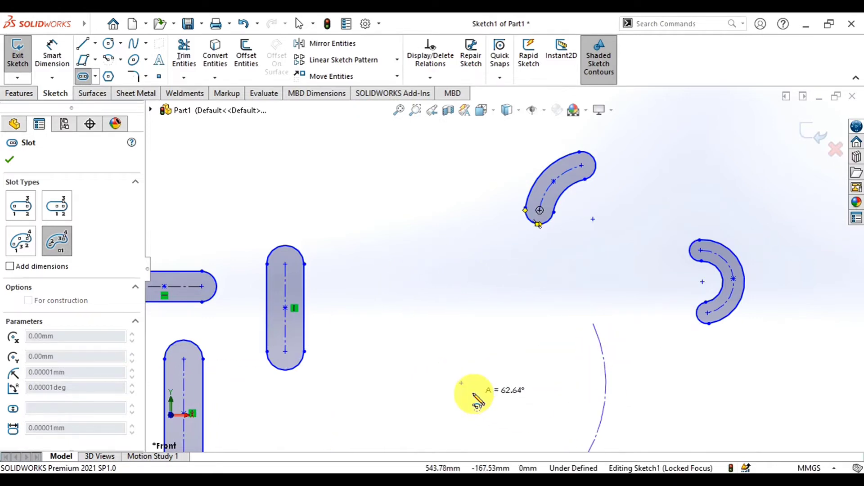
click(559, 414)
click(580, 409)
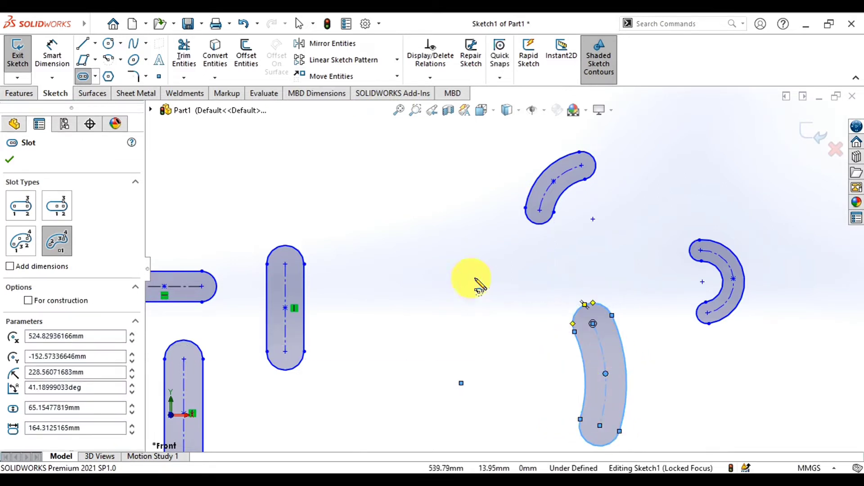
scroll(598, 338, up, 3)
scroll(765, 243, down, 3)
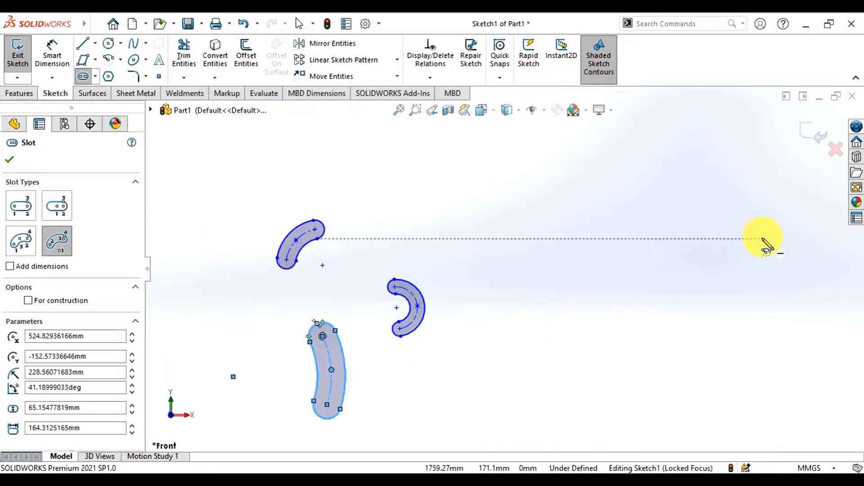
scroll(765, 243, down, 1)
- Add a large C-shaped centerpoint arc slot, about 37.42mm wide, on the right side
click(586, 250)
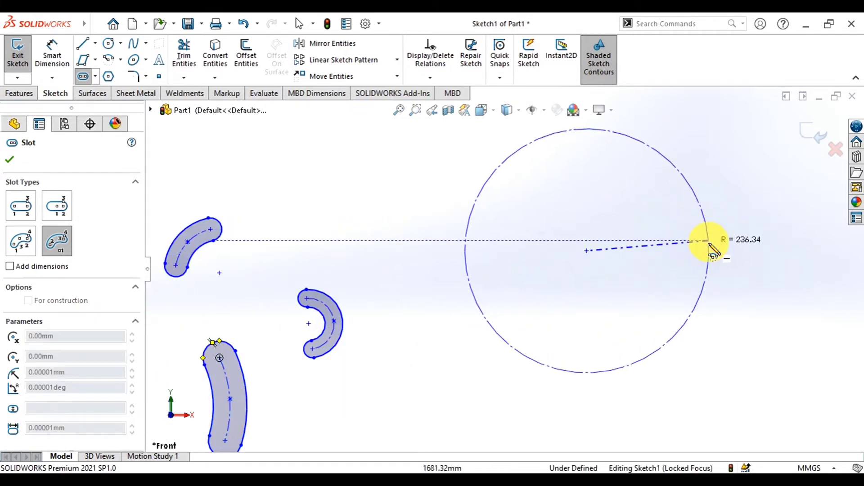
click(652, 197)
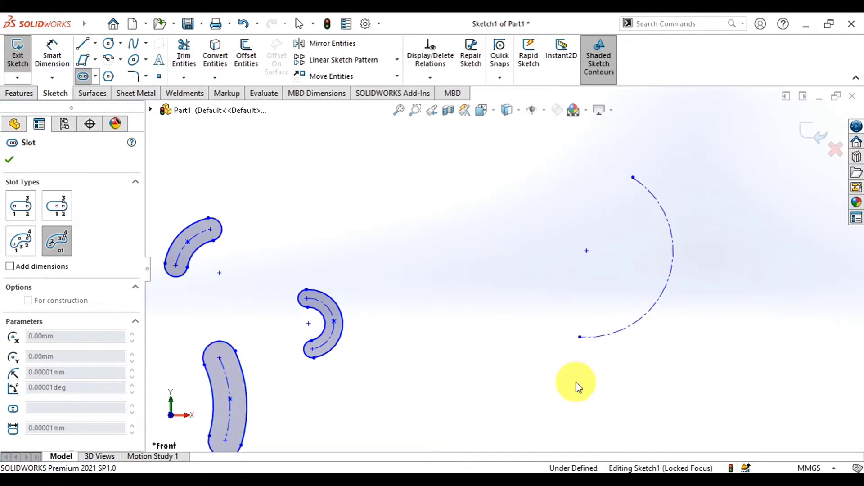
click(579, 387)
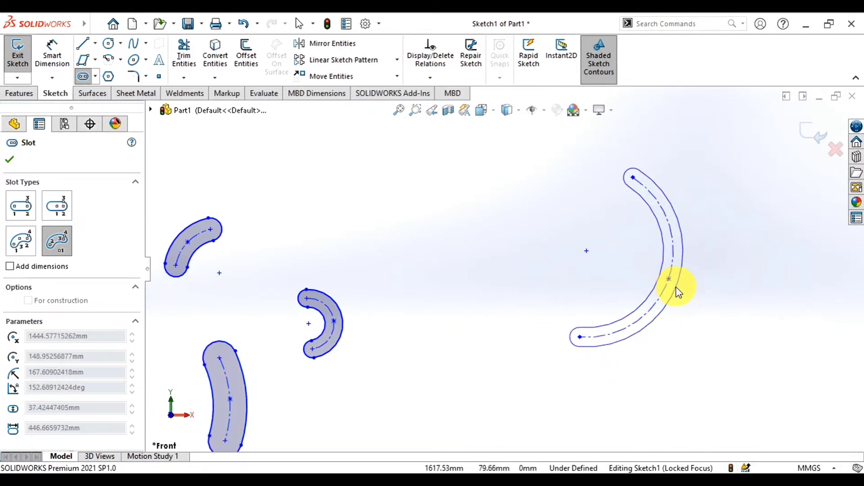
click(677, 288)
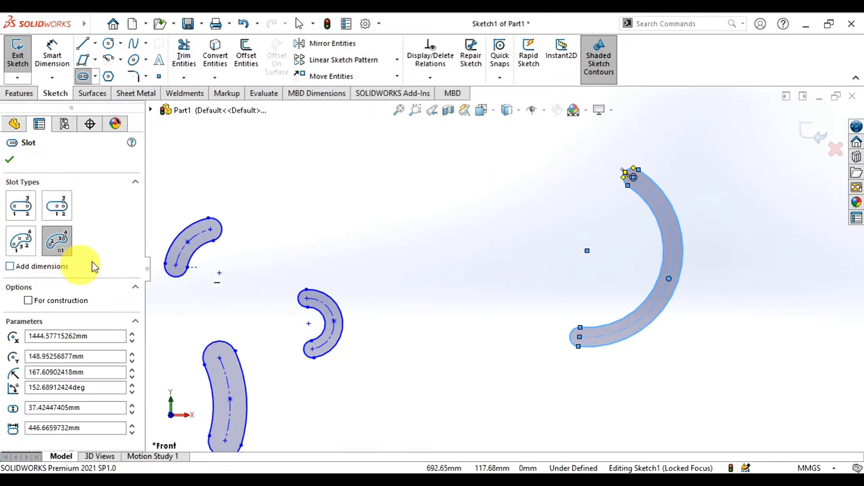
click(95, 76)
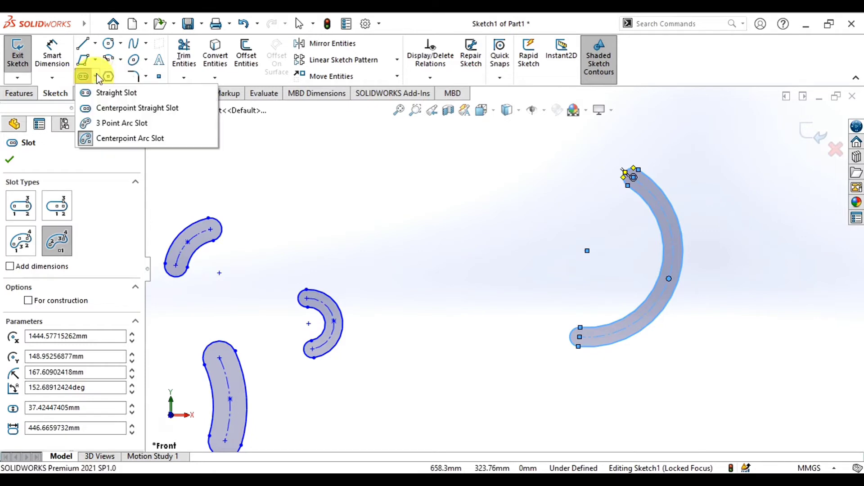
- Draw a centre-radius circle above the slots
click(121, 43)
click(122, 42)
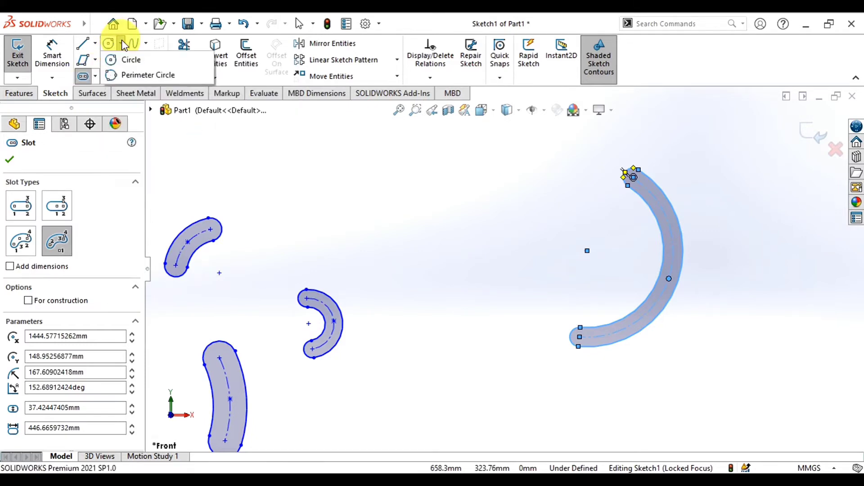
click(130, 65)
click(431, 196)
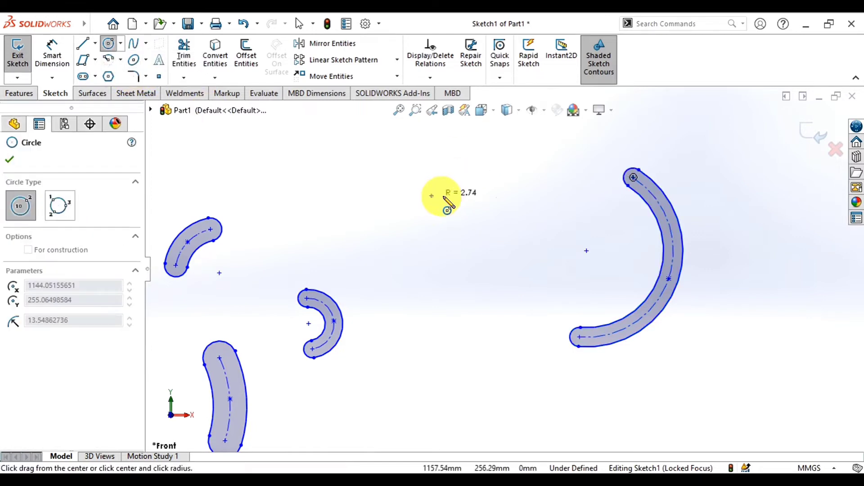
click(472, 202)
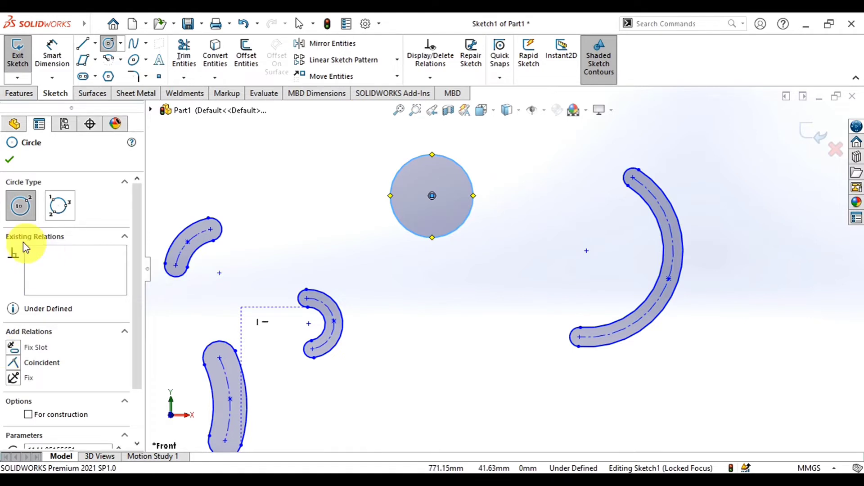
scroll(28, 360, down, 2)
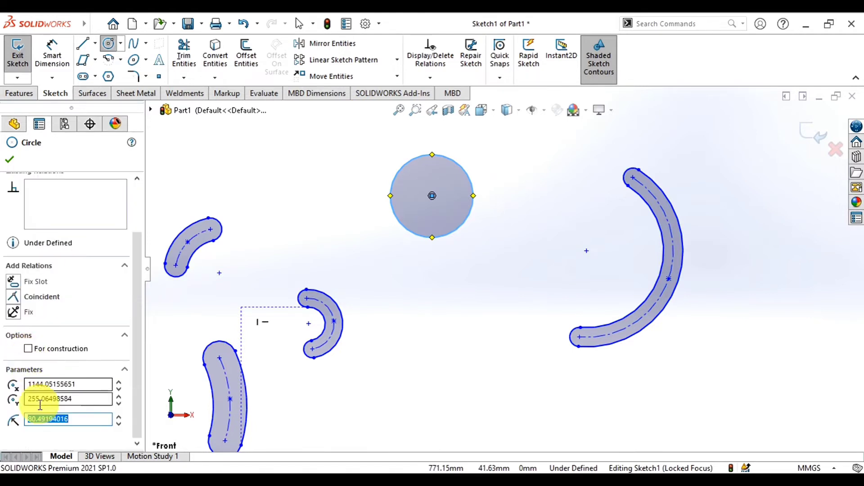
scroll(39, 324, up, 2)
- Draw a three-point perimeter circle
click(60, 205)
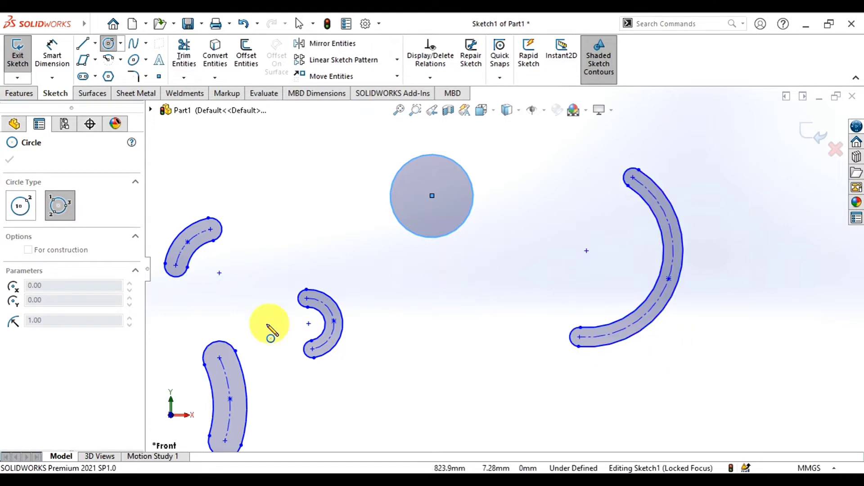
scroll(285, 302, down, 3)
scroll(282, 300, up, 2)
scroll(411, 324, up, 2)
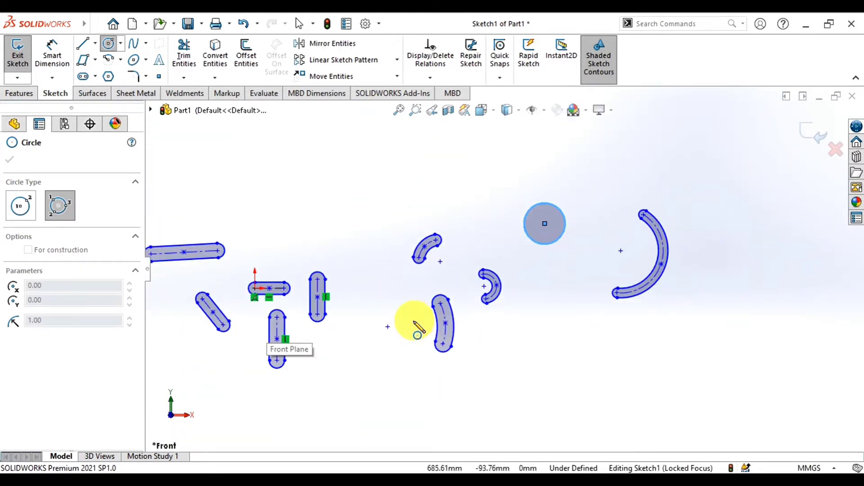
scroll(502, 270, up, 3)
scroll(671, 263, down, 2)
scroll(689, 258, down, 2)
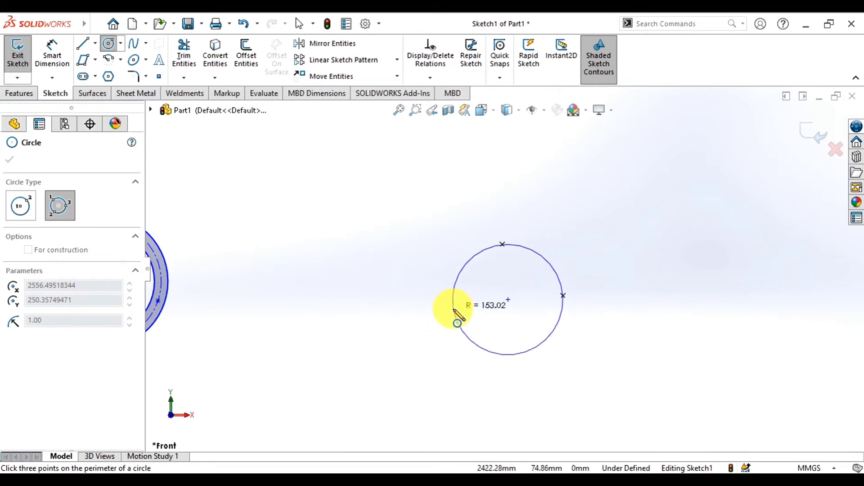
click(447, 323)
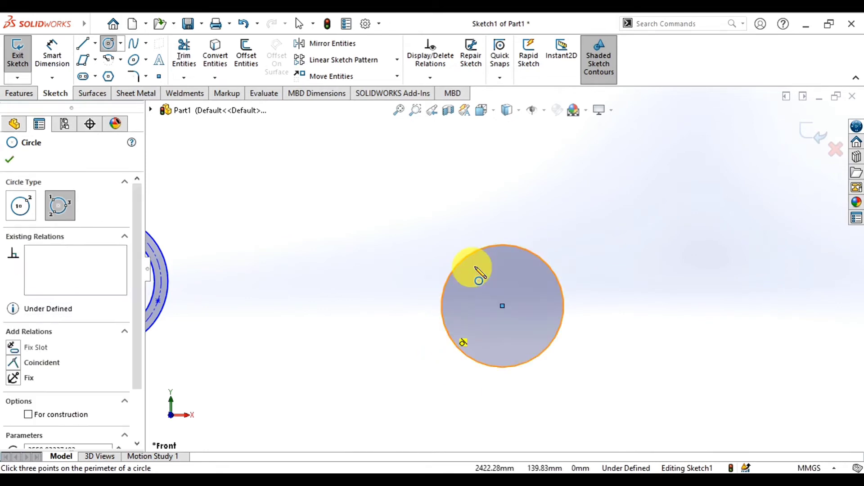
- Add a large perimeter circle tangent to two neighbouring slots
scroll(648, 293, up, 2)
scroll(544, 299, up, 1)
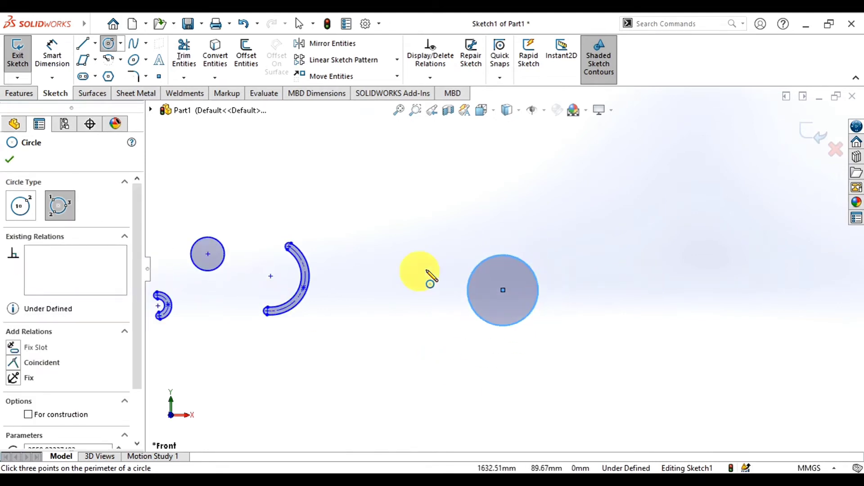
scroll(451, 268, down, 2)
scroll(423, 283, up, 2)
scroll(270, 315, up, 2)
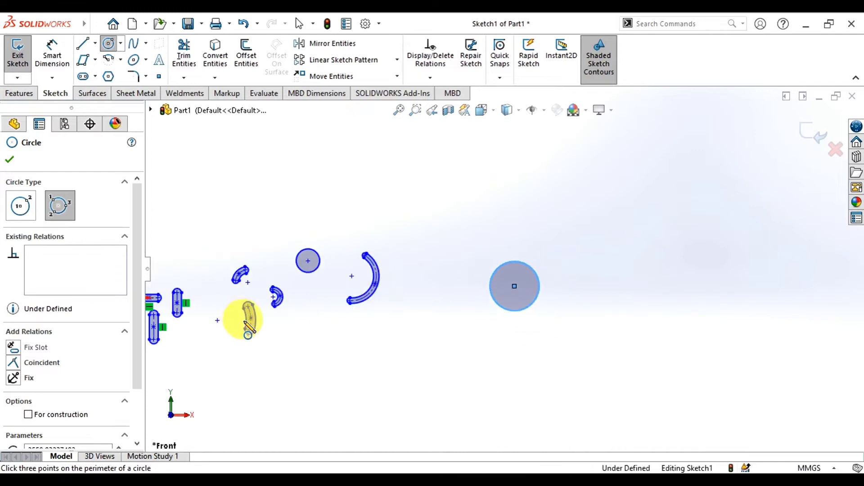
scroll(344, 315, down, 4)
scroll(343, 323, down, 4)
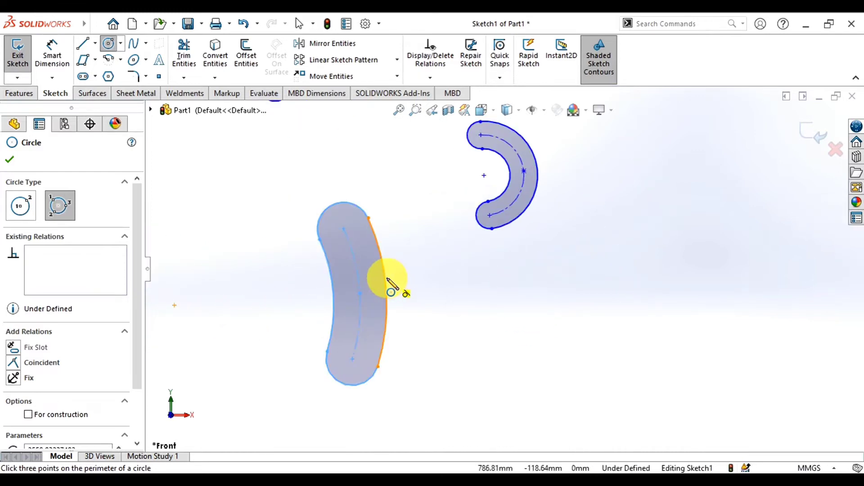
drag(385, 278, 480, 230)
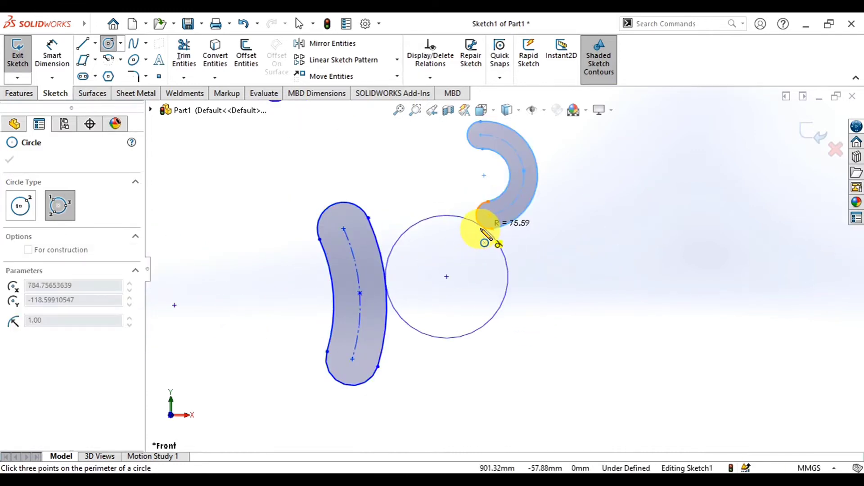
click(595, 362)
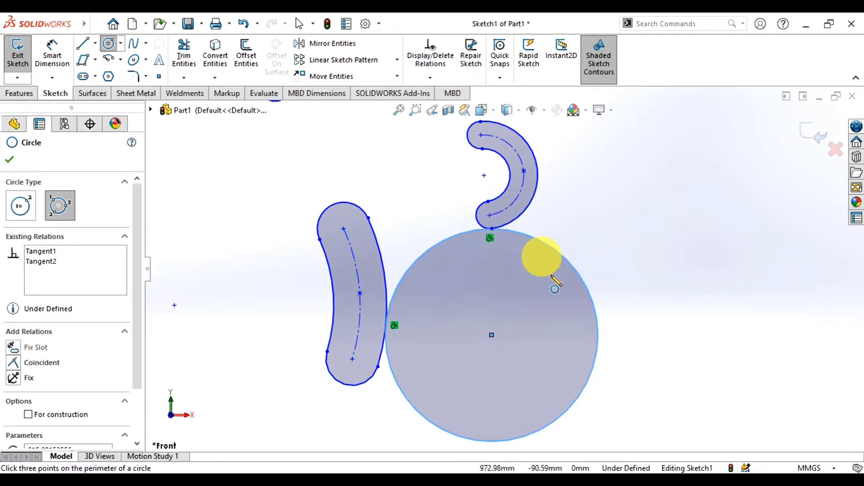
scroll(391, 331, down, 1)
scroll(395, 331, down, 2)
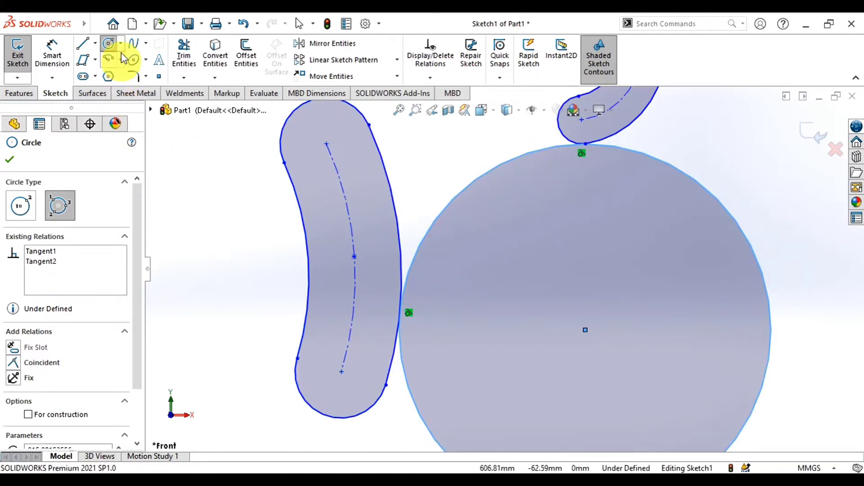
click(146, 43)
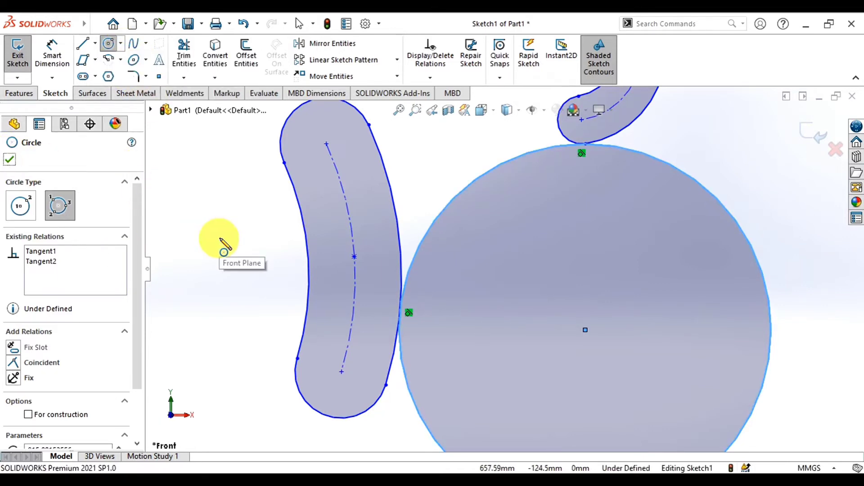
click(120, 63)
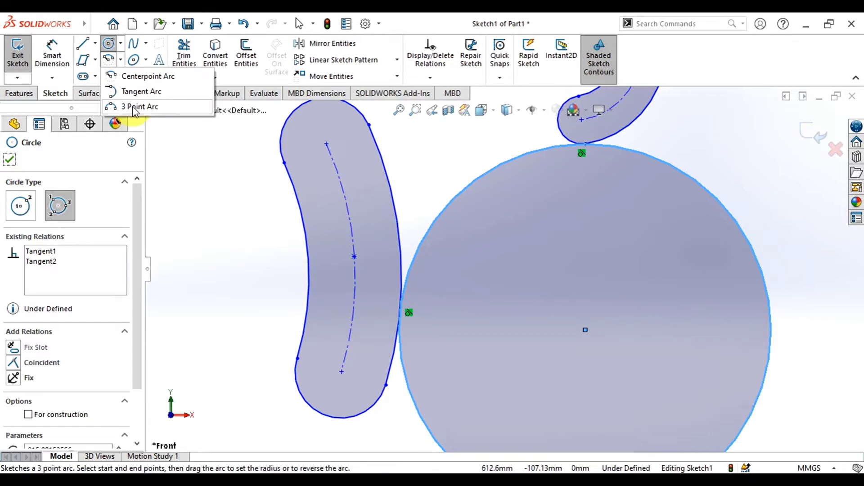
- Draw a centerpoint arc in the lower right below the large arc slot, cancelling a started tangent arc
click(124, 76)
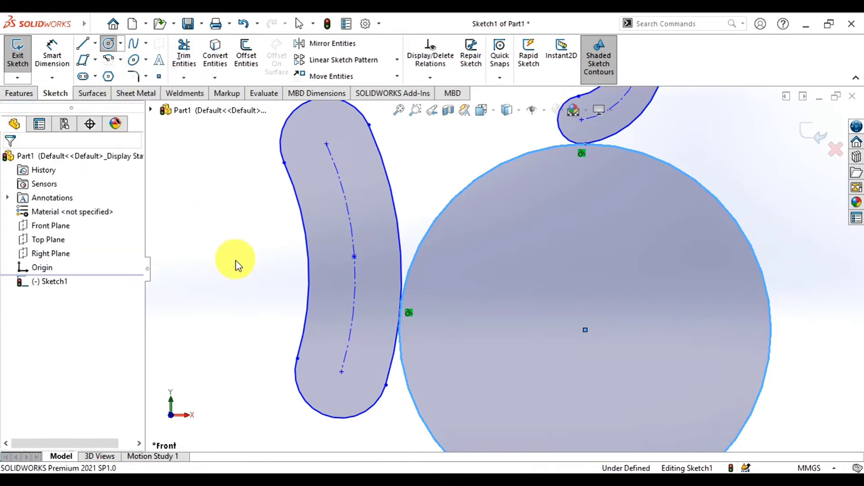
key(f)
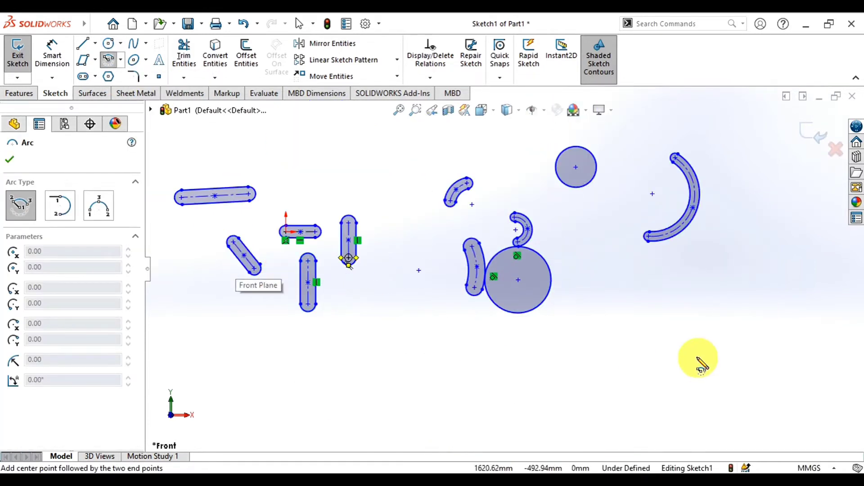
click(726, 397)
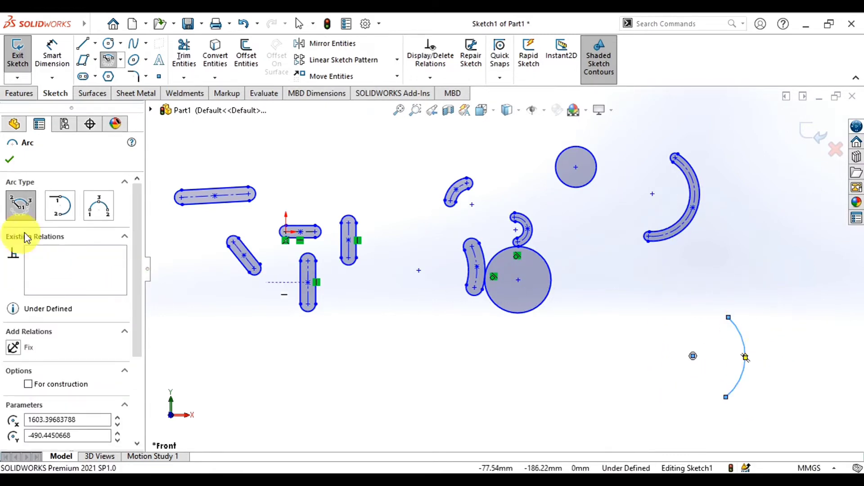
click(62, 212)
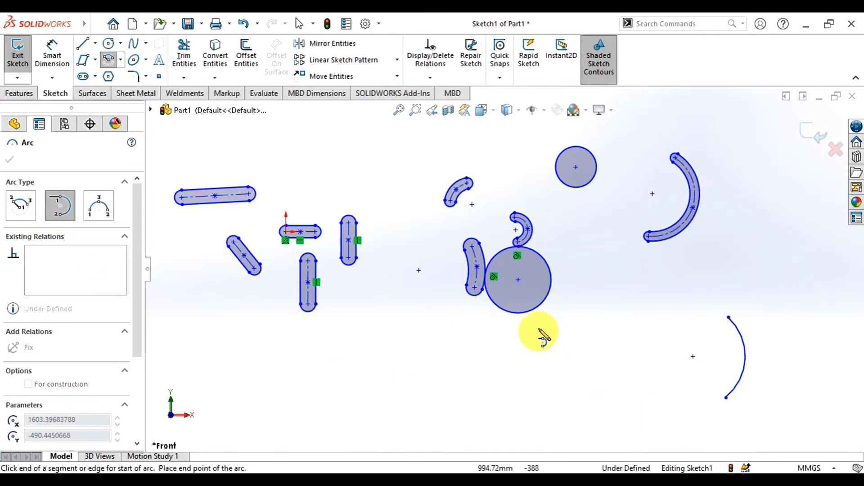
click(726, 397)
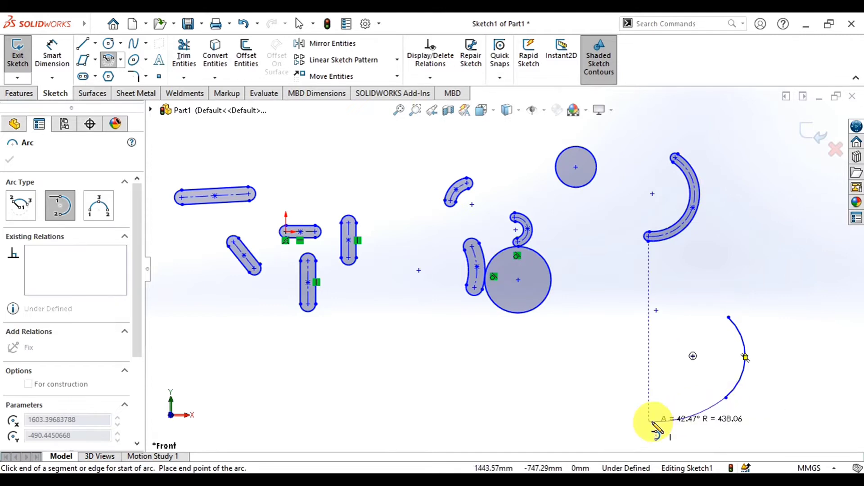
key(Escape)
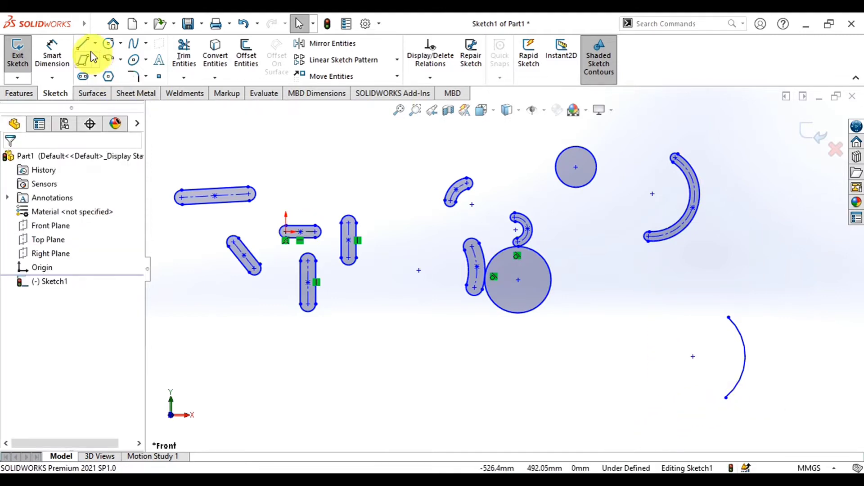
- Draw a horizontal line below the slots
click(84, 44)
drag(276, 361, 366, 363)
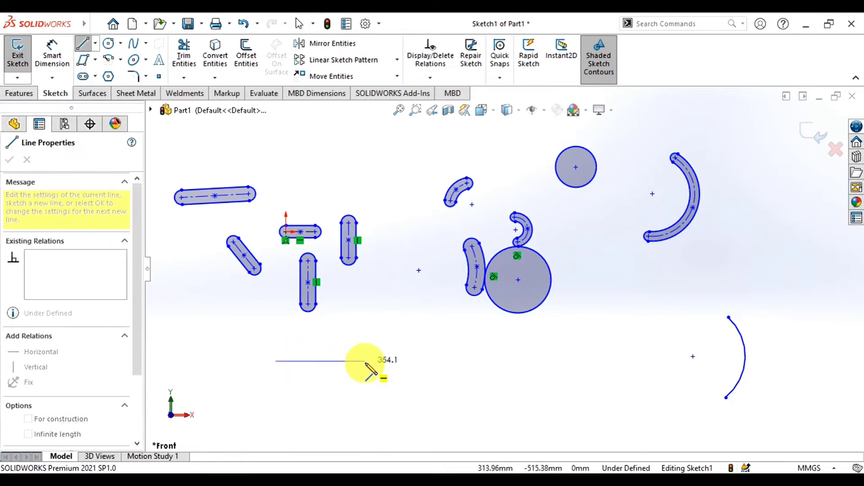
click(365, 361)
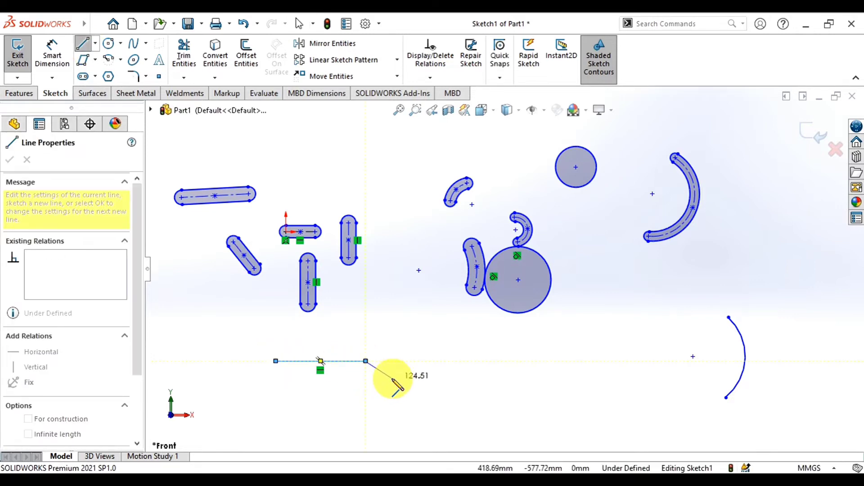
key(Escape)
- Continue the line's right end with a tangent arc curving downward
click(120, 59)
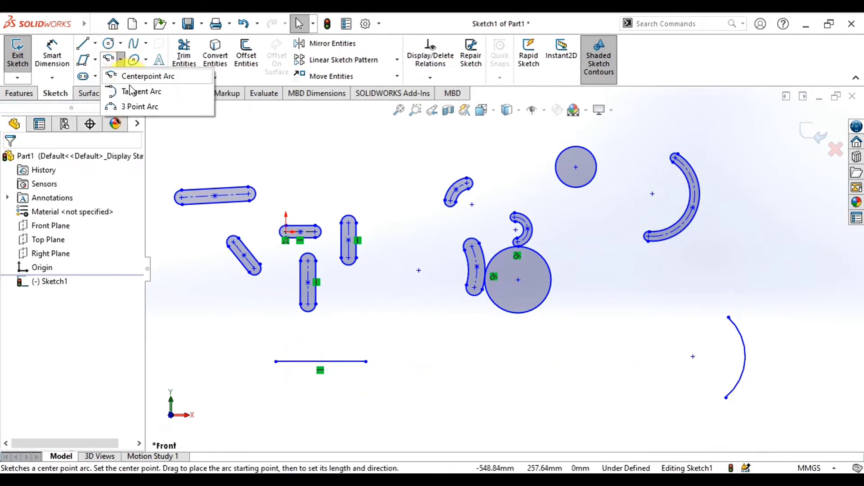
click(137, 88)
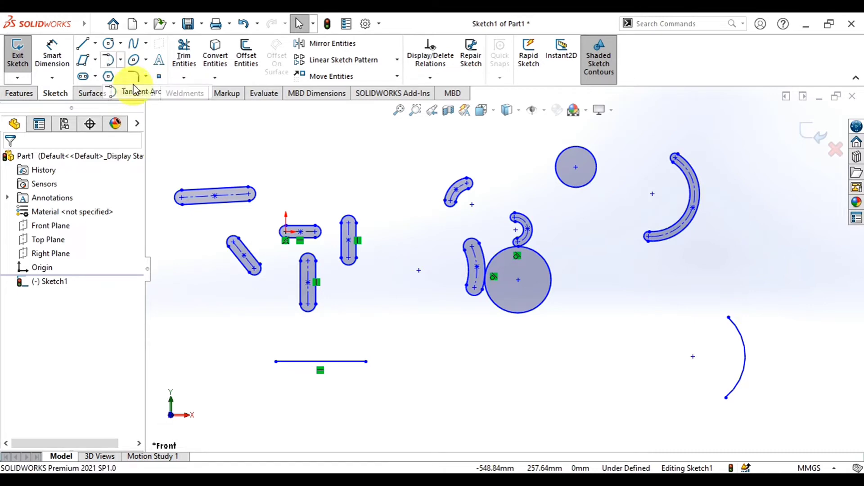
click(366, 361)
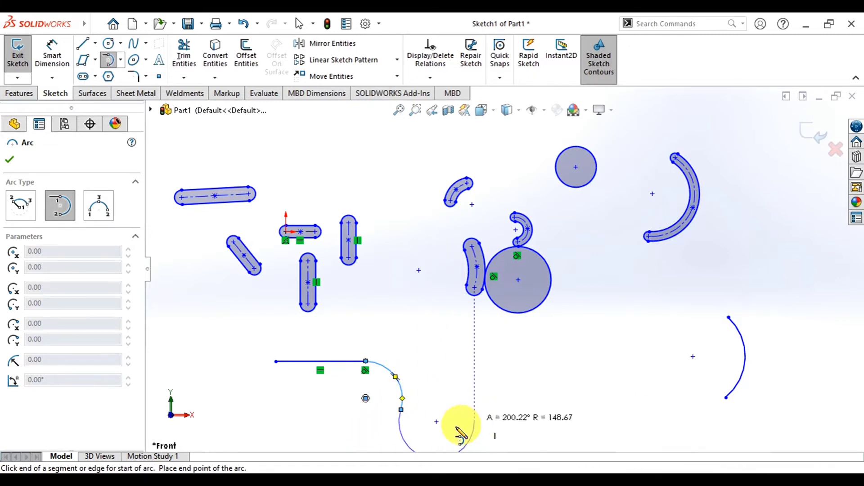
click(450, 427)
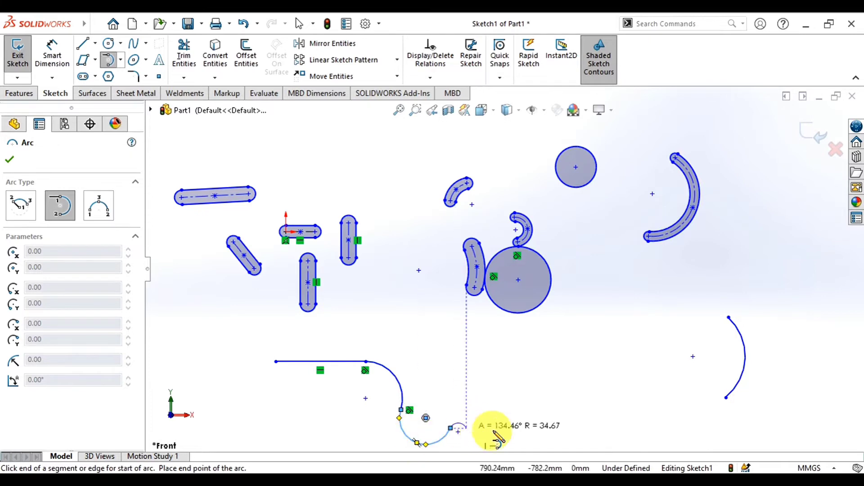
key(Escape)
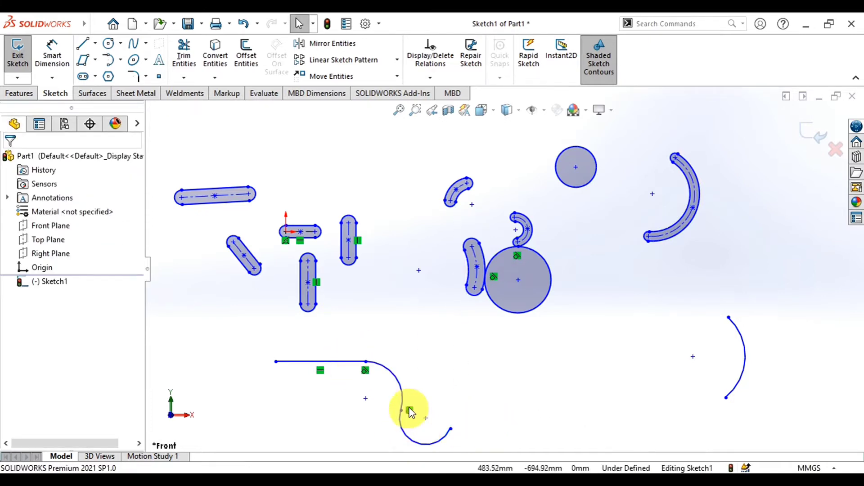
scroll(370, 377, down, 3)
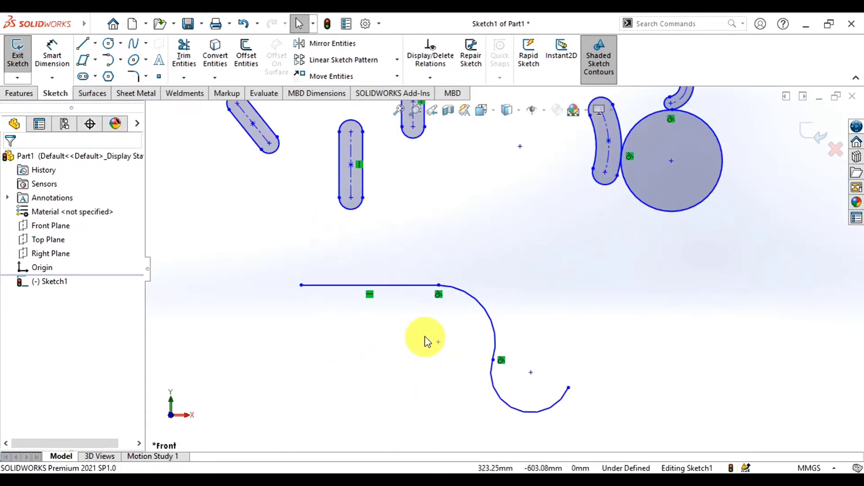
scroll(429, 340, down, 2)
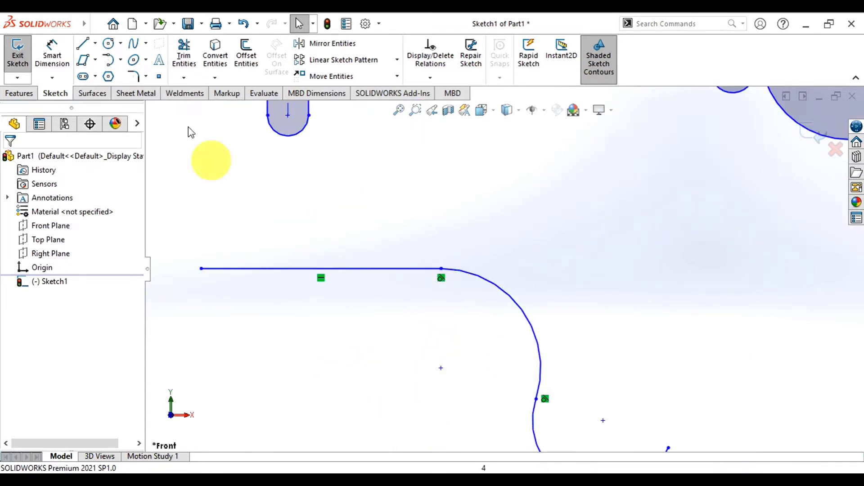
click(122, 59)
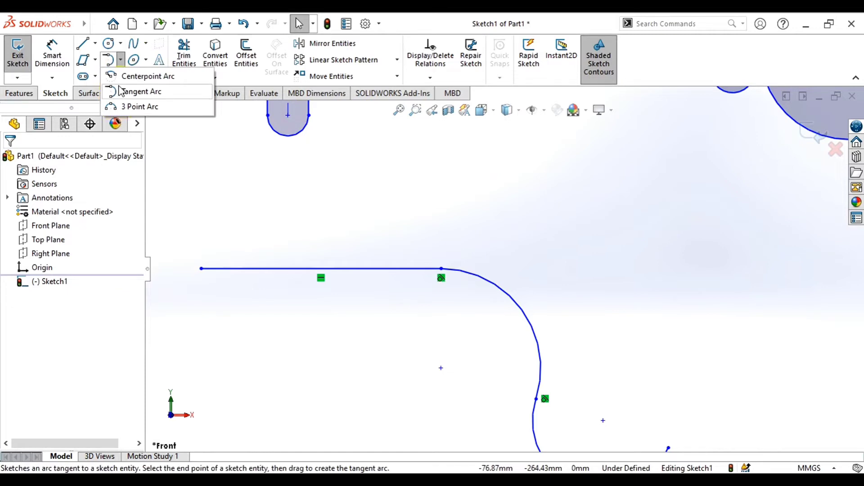
click(131, 107)
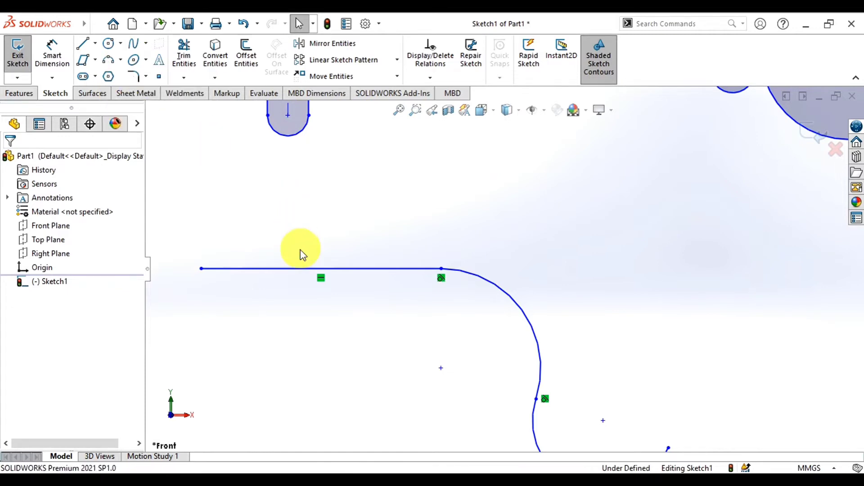
- Draw a large, roughly half-round three-point arc below the earlier curves
key(z)
key(z)
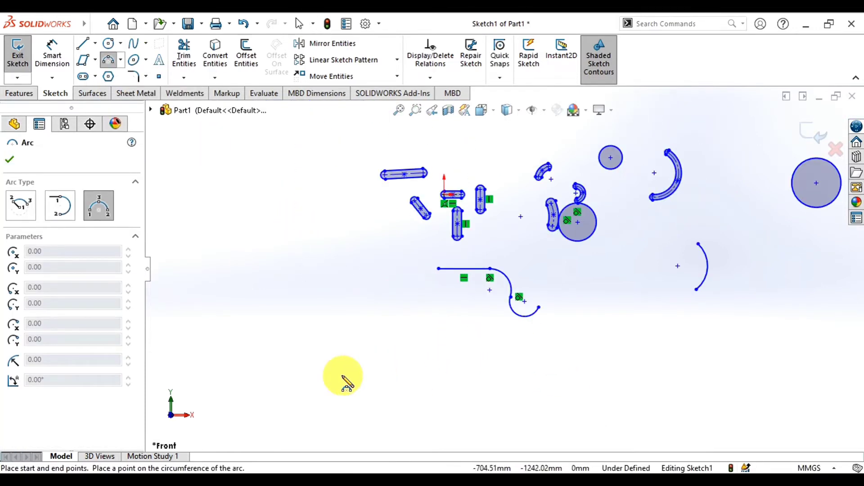
click(342, 374)
scroll(407, 387, down, 2)
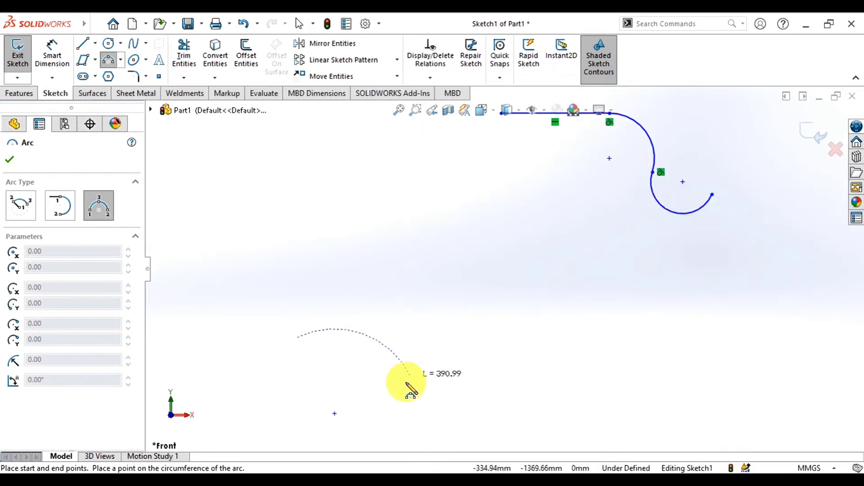
scroll(405, 386, down, 3)
click(468, 288)
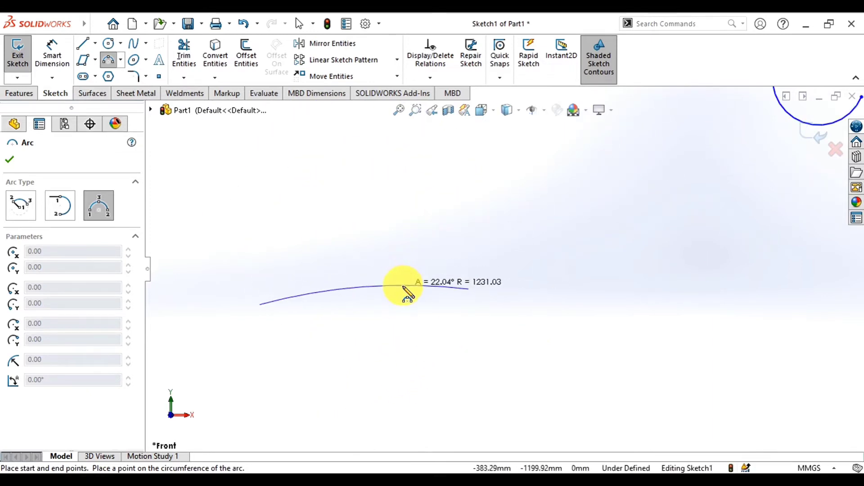
click(358, 203)
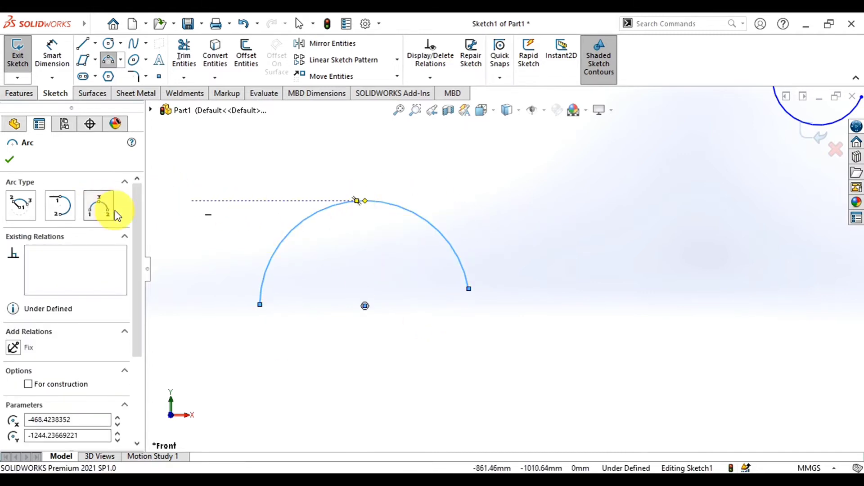
- Draw a hexagon right of the arc and a second polygon under it, editing its side count
click(107, 79)
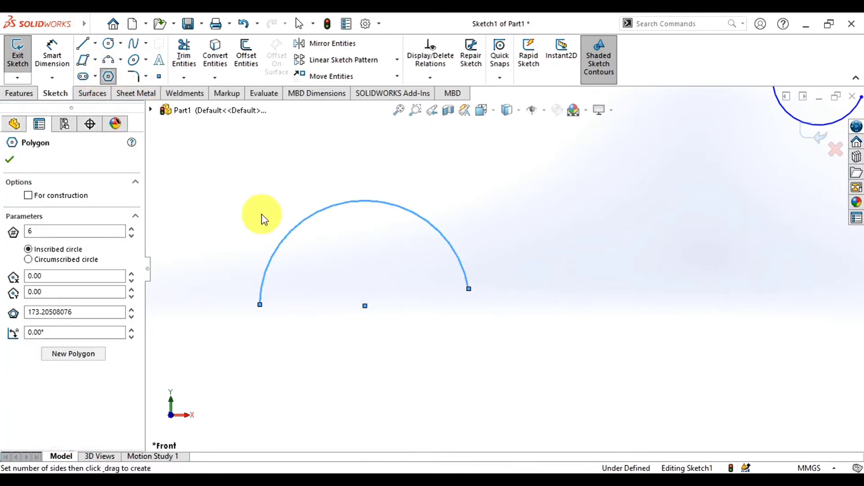
drag(668, 307, 715, 297)
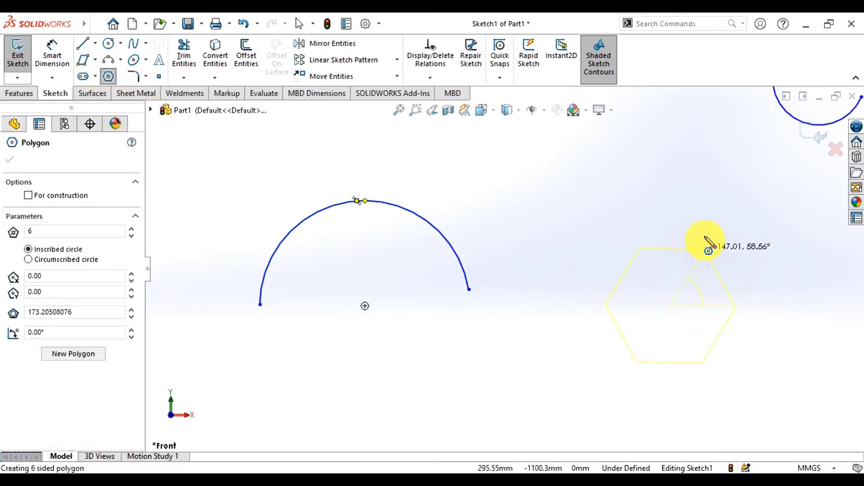
mouse_move(710, 247)
mouse_down()
mouse_move(732, 261)
mouse_move(729, 252)
mouse_up()
text(8)
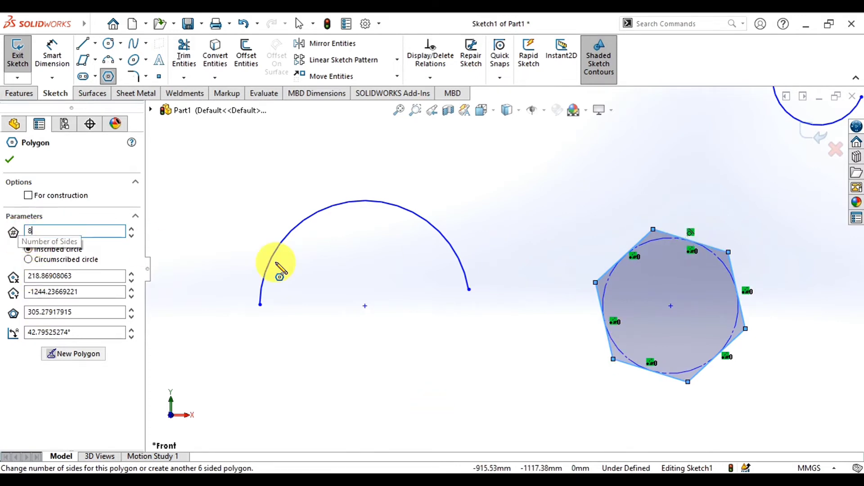
click(543, 312)
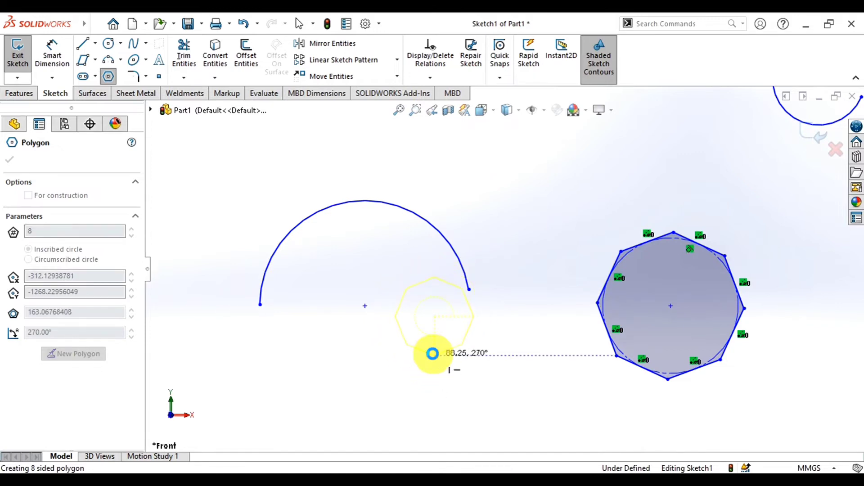
click(432, 353)
click(44, 233)
text(6)
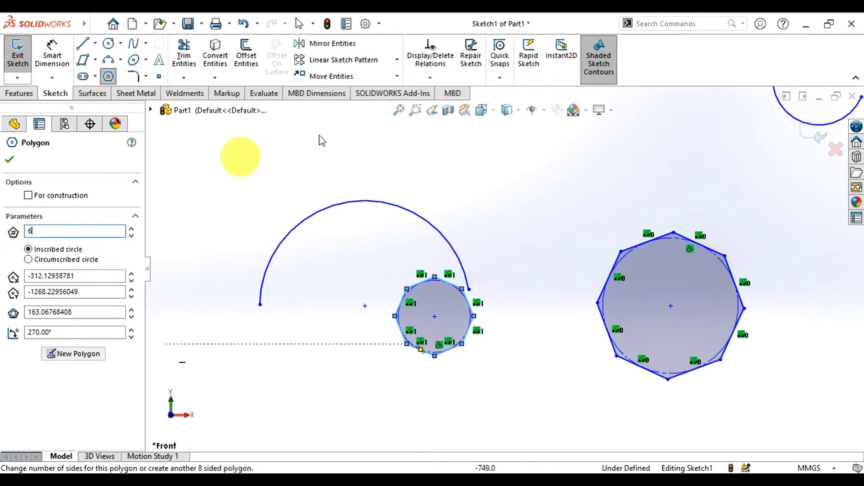
- Add a small hexagon and two four-sided squares, then close the Polygon tool
click(543, 187)
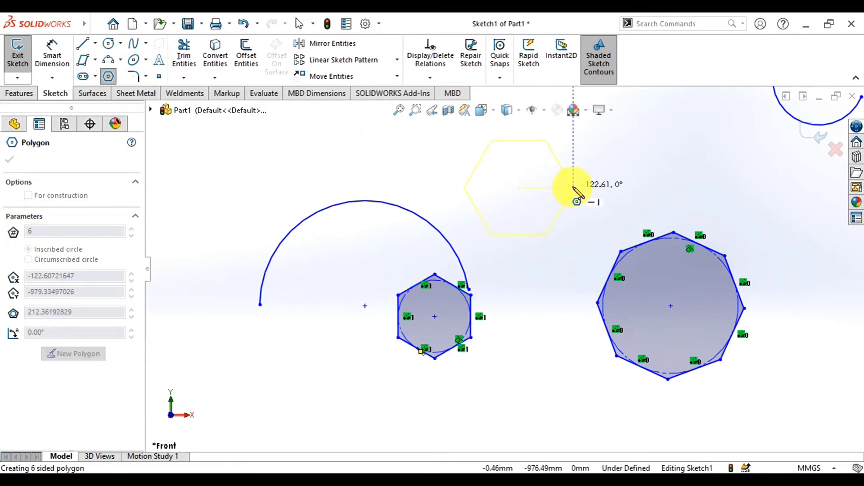
click(574, 188)
click(70, 232)
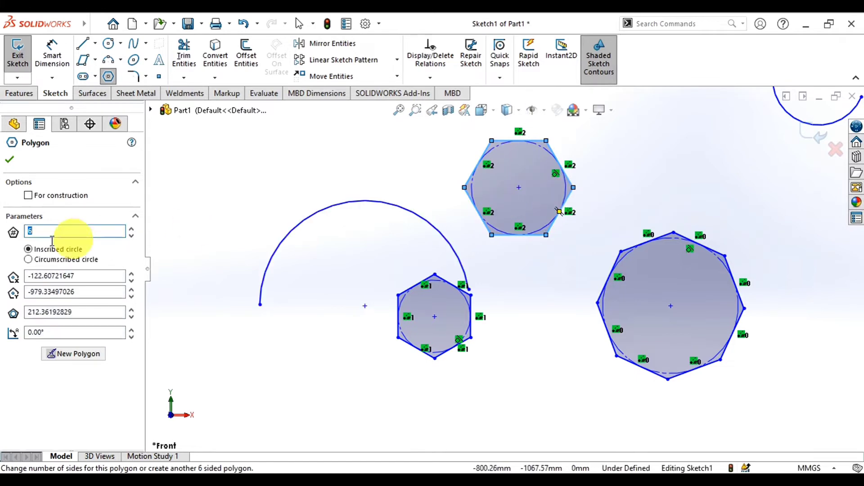
click(40, 236)
text(4)
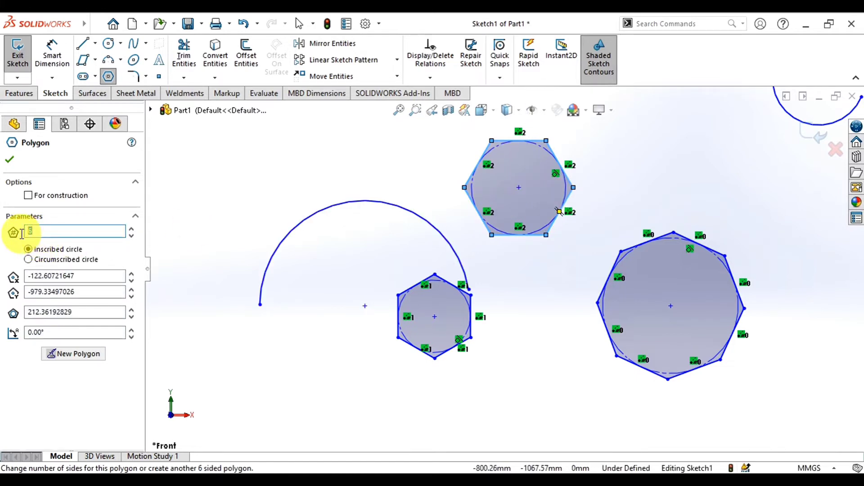
click(249, 166)
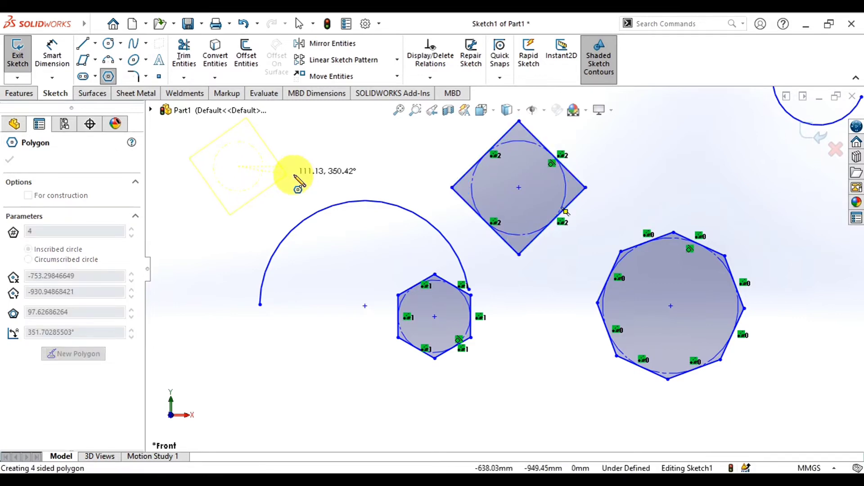
click(305, 154)
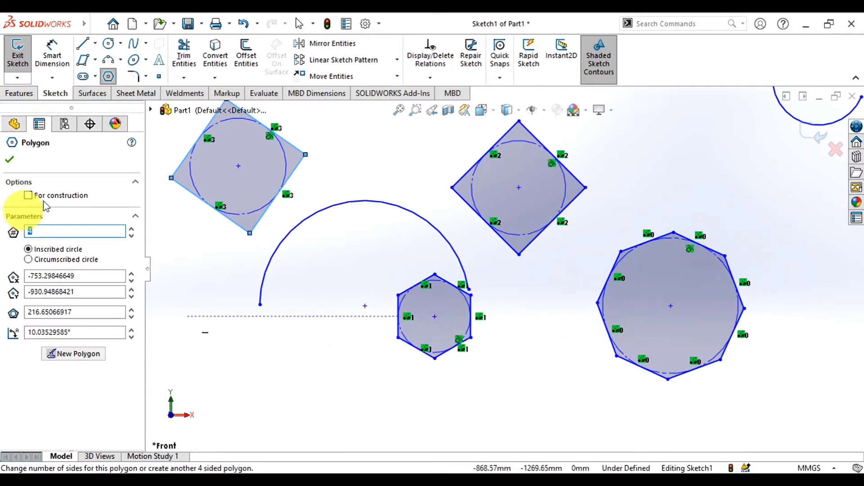
click(14, 163)
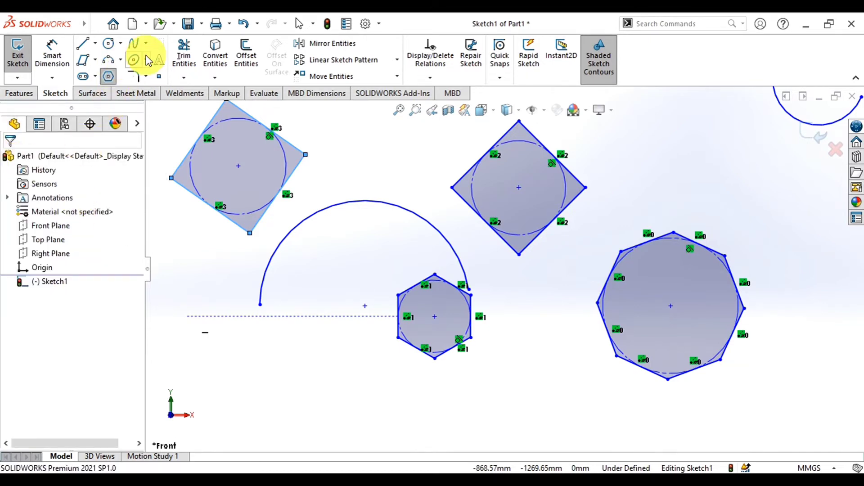
- Draw one more large rotated square polygon in the sketch
click(130, 60)
scroll(313, 299, up, 3)
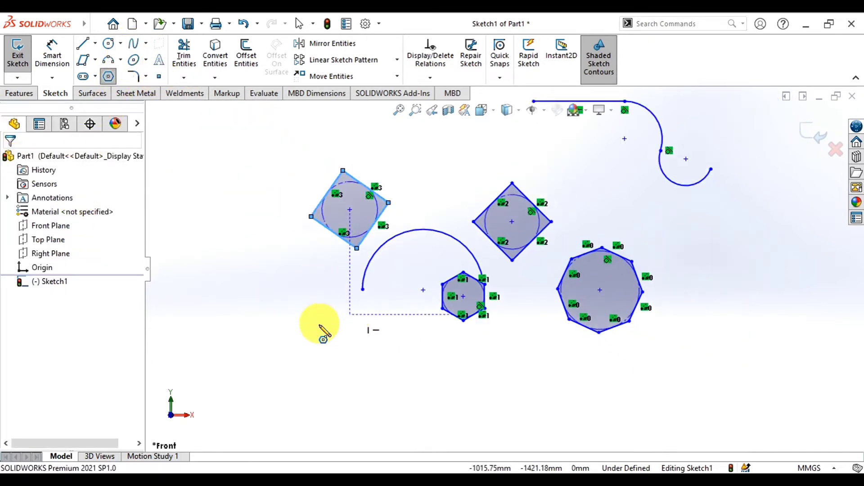
scroll(324, 333, up, 3)
scroll(319, 381, up, 3)
scroll(625, 201, down, 2)
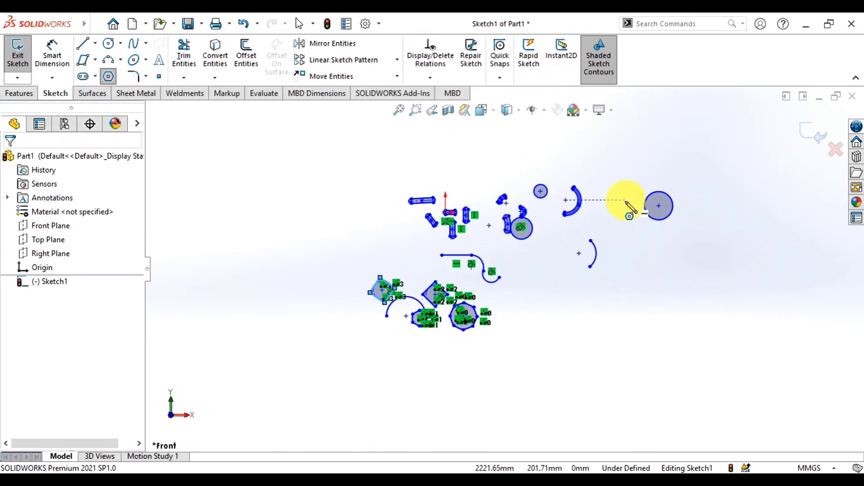
scroll(459, 288, down, 2)
scroll(383, 205, down, 3)
click(456, 297)
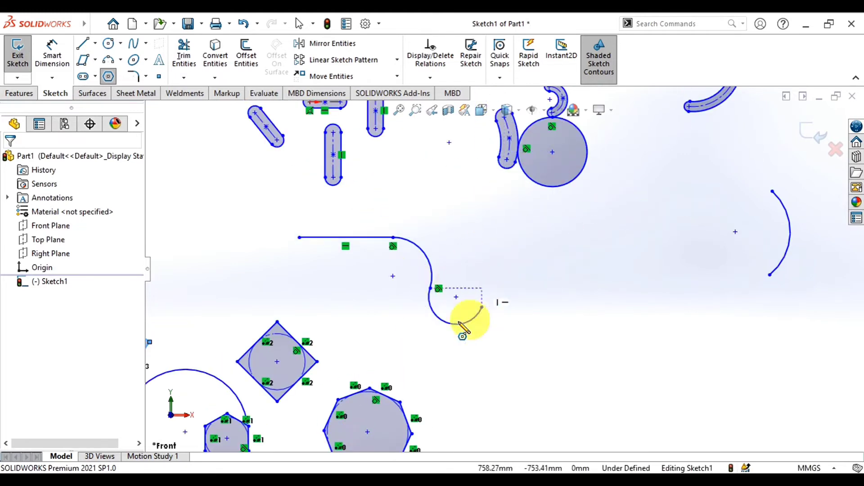
click(463, 329)
scroll(463, 328, up, 5)
- Box-select every sketch entity and delete it, leaving only the origin
key(Escape)
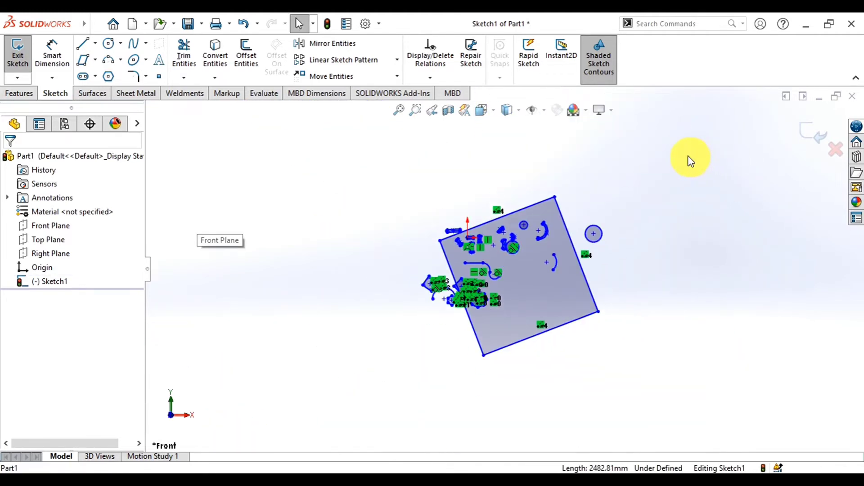
drag(681, 143, 386, 367)
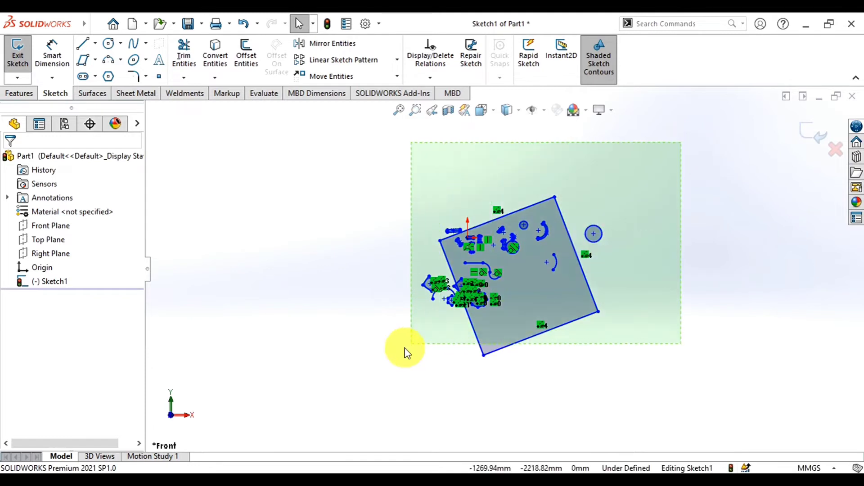
key(Delete)
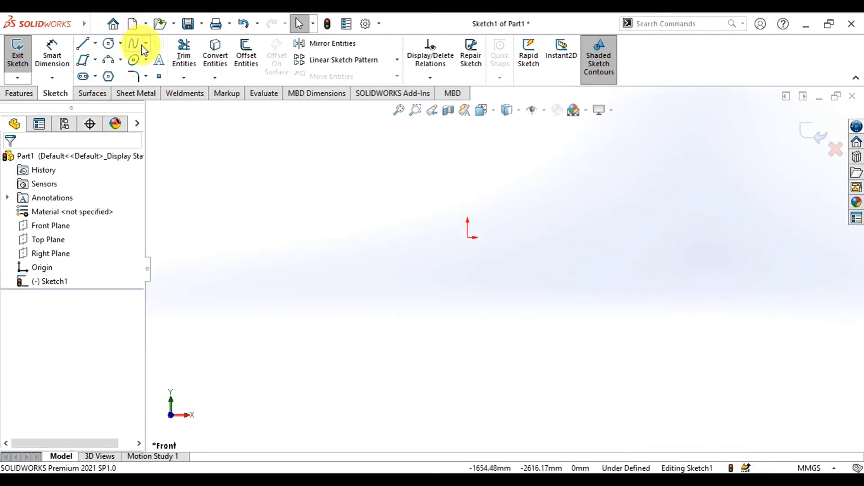
- Draw a freeform spline from the left that dips, rises, then curls back on itself
click(145, 44)
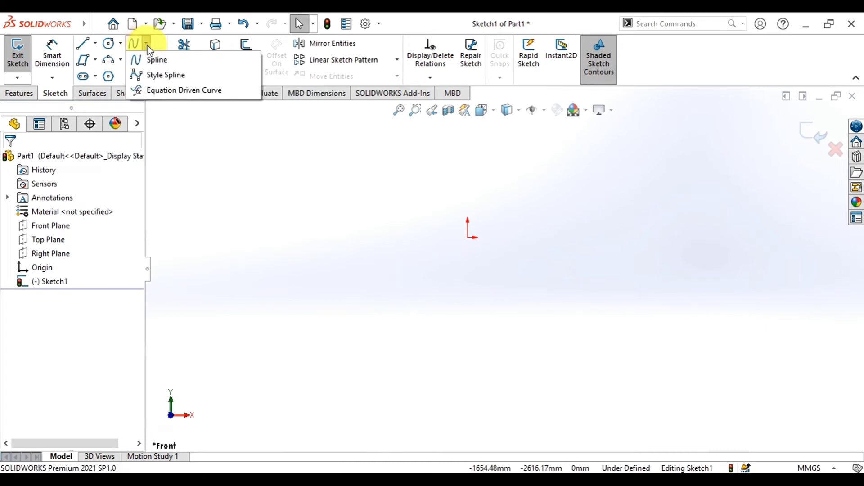
click(146, 43)
click(148, 42)
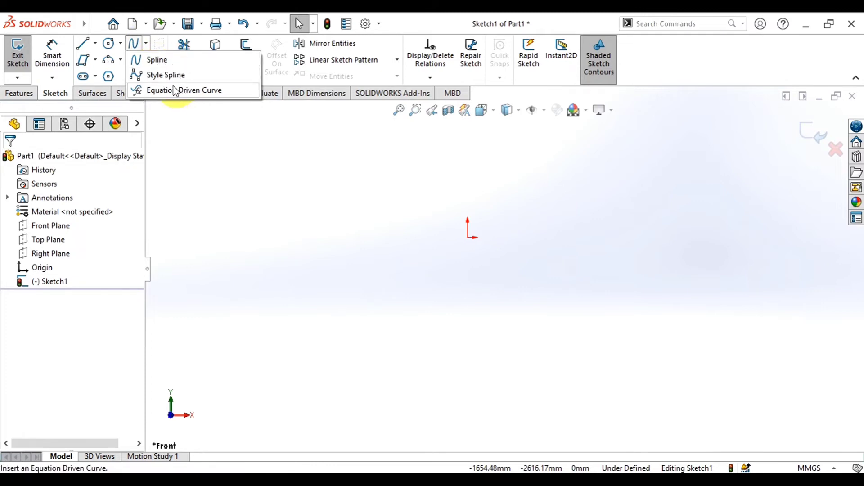
click(157, 62)
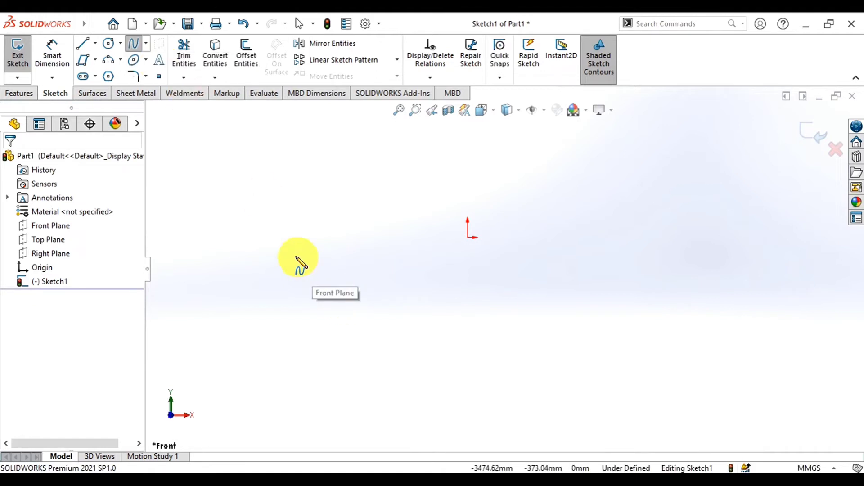
click(256, 215)
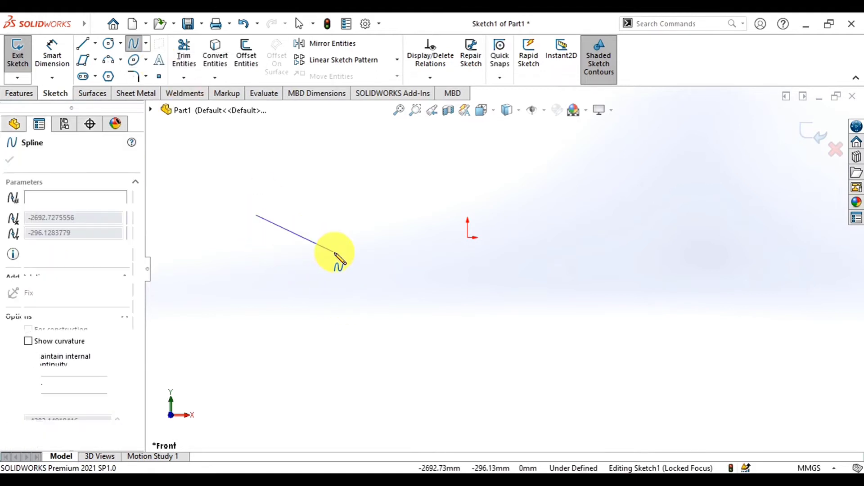
drag(335, 252, 366, 299)
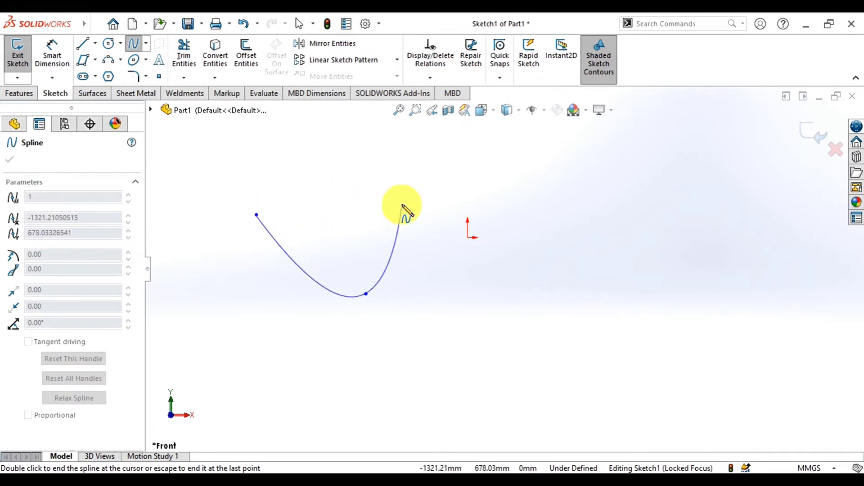
click(435, 203)
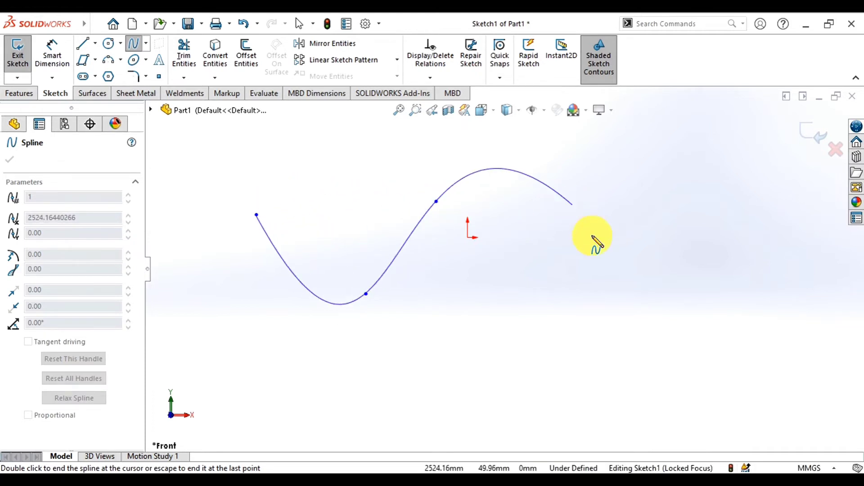
click(570, 287)
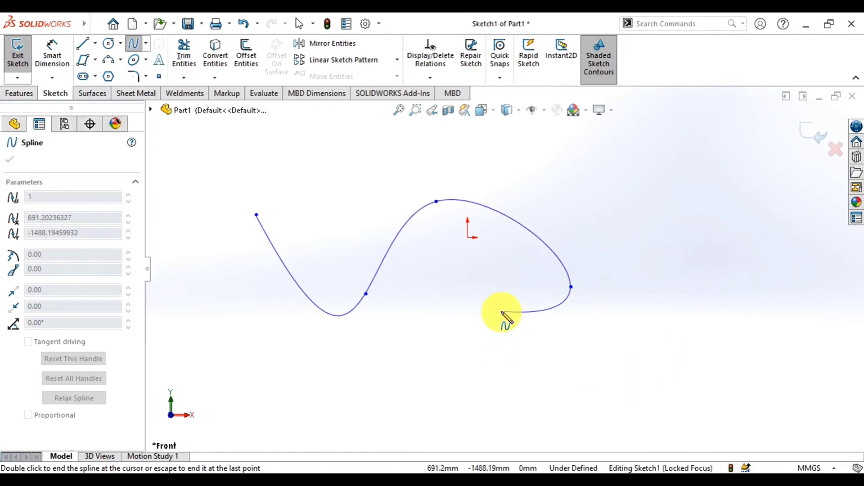
click(495, 314)
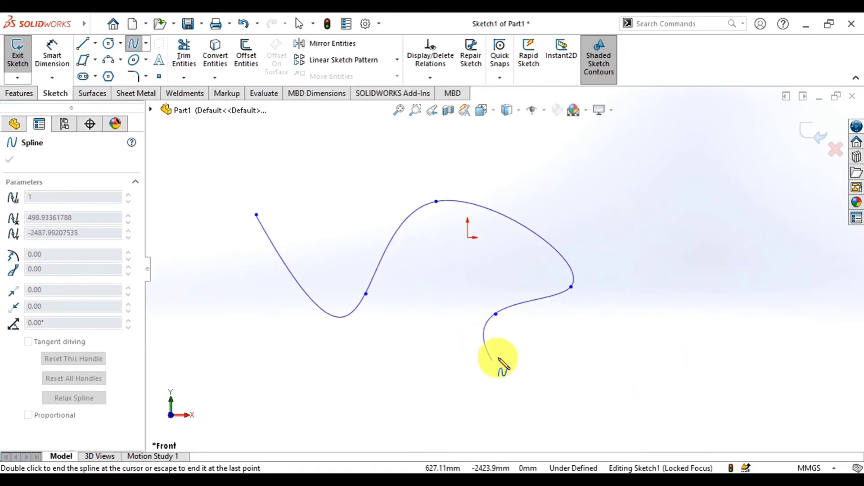
key(Escape)
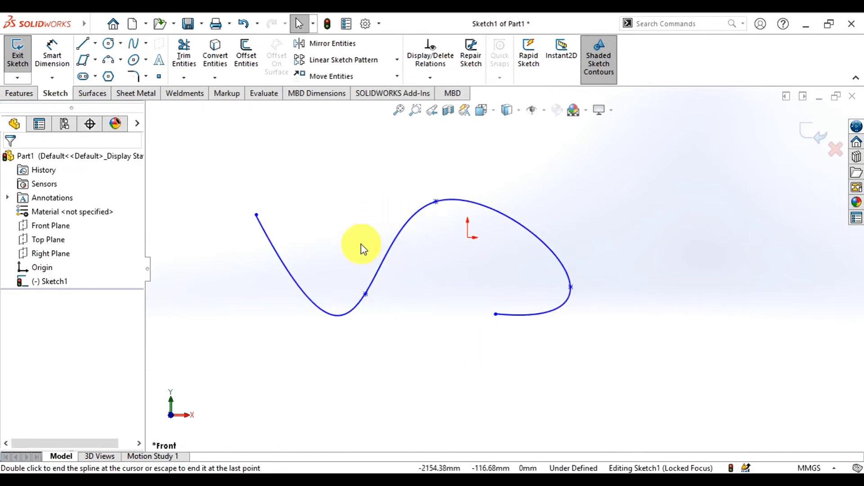
- Start a style spline on the right, placing its first six control points
click(146, 44)
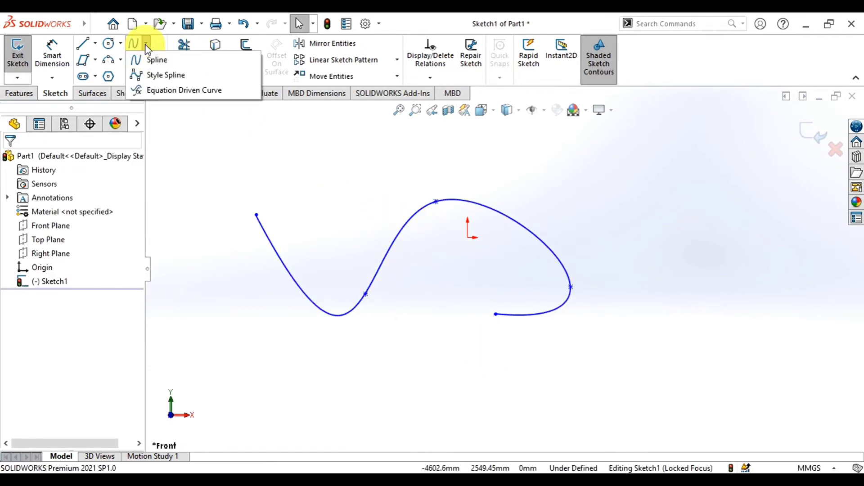
click(156, 76)
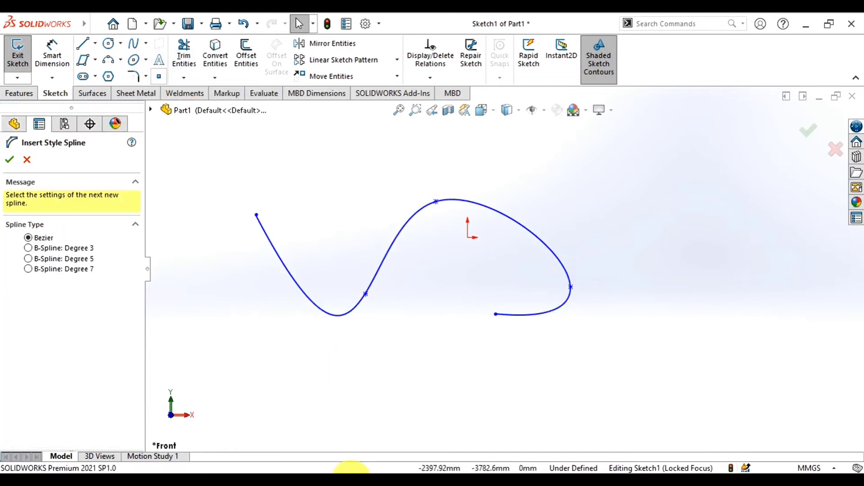
key(z)
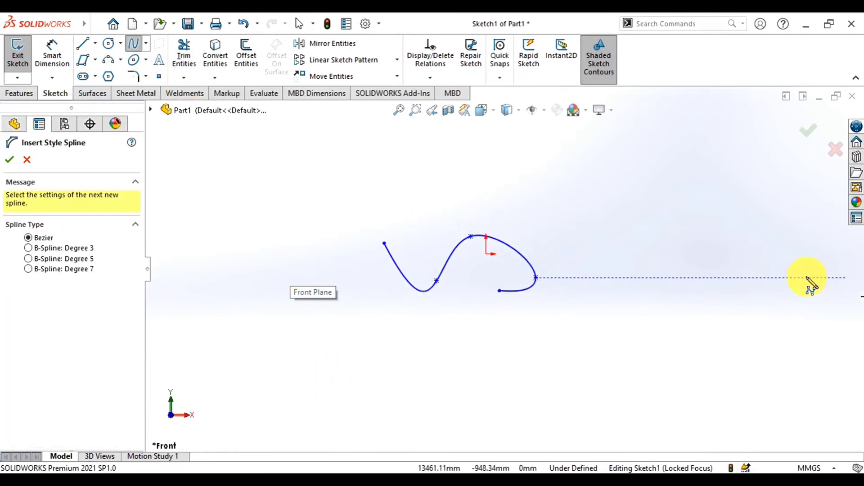
scroll(808, 283, down, 5)
key(Escape)
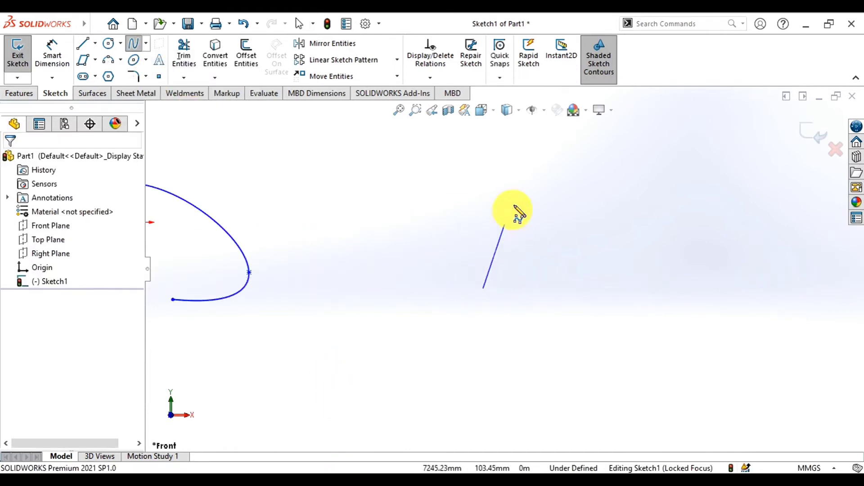
click(527, 179)
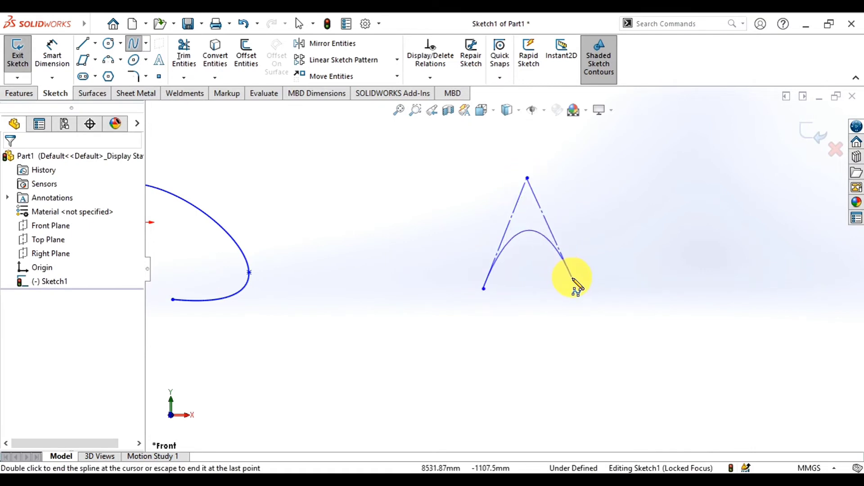
click(581, 289)
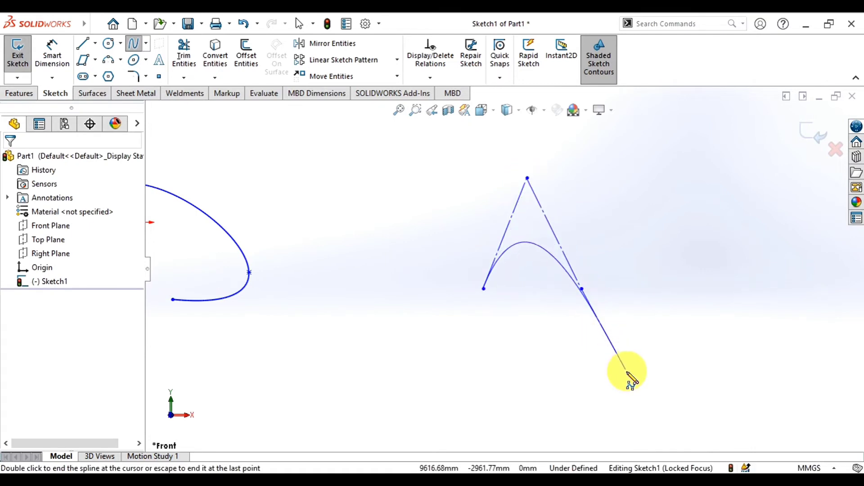
click(687, 275)
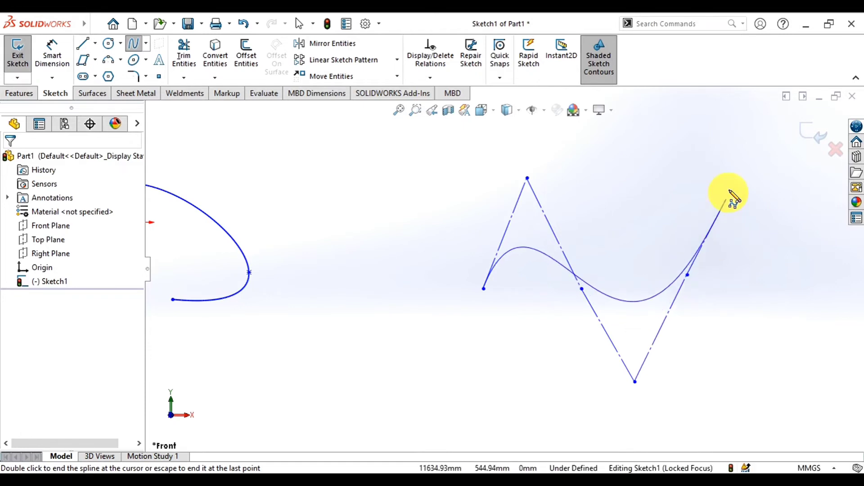
click(736, 171)
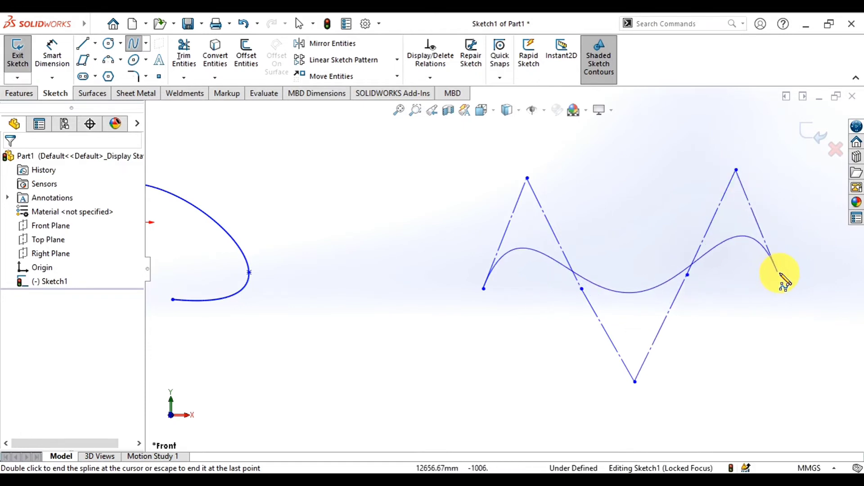
click(793, 261)
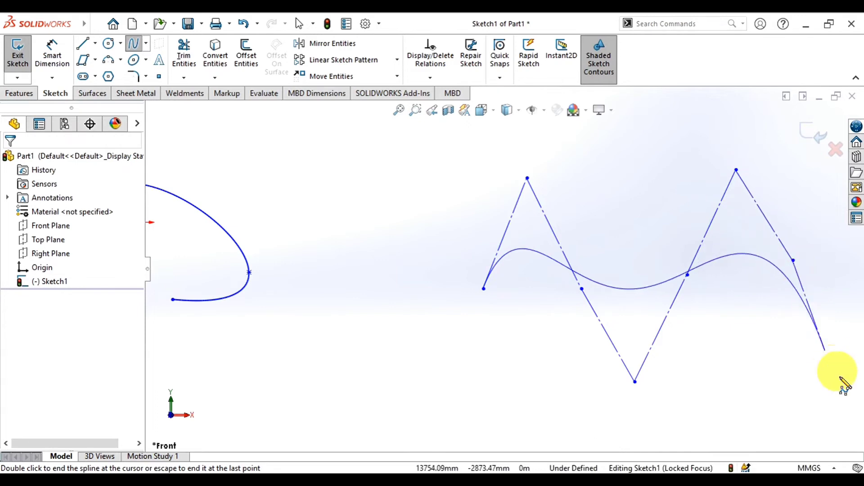
click(848, 386)
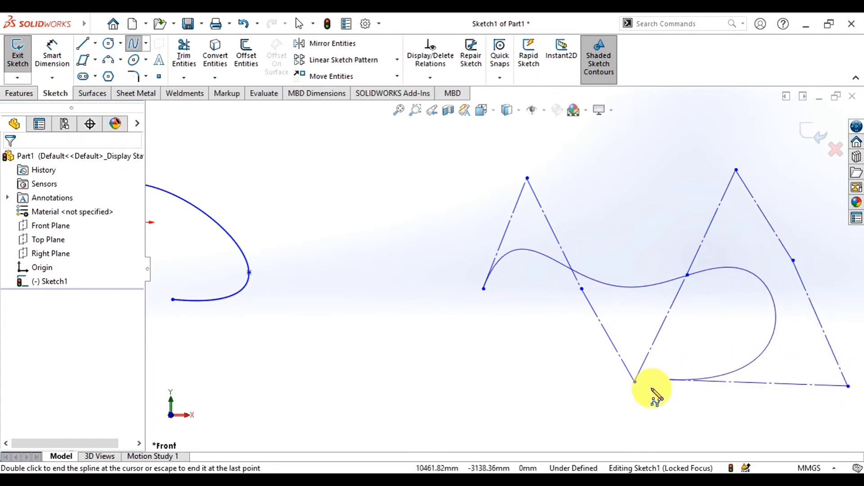
- Add five more control points, finish the style spline and select it to show degree 12
click(645, 412)
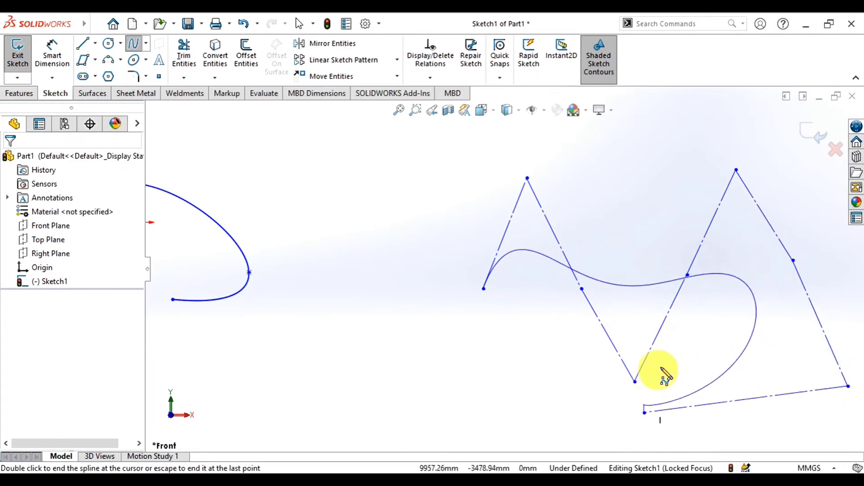
click(684, 329)
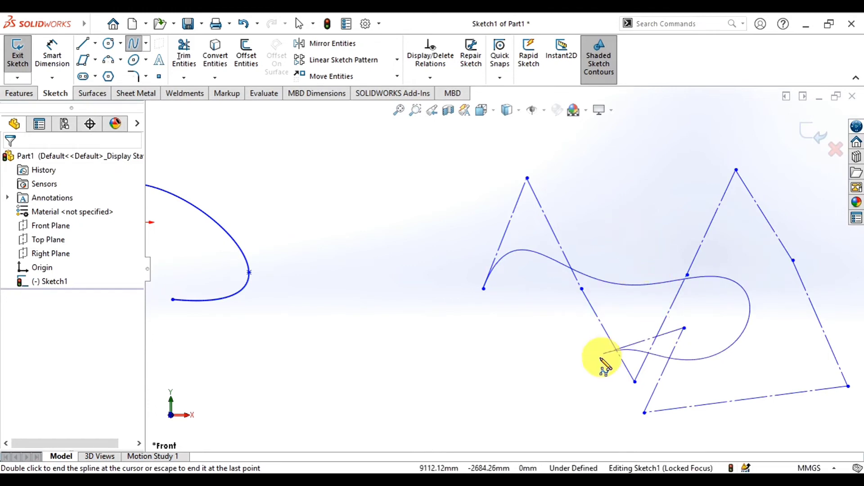
click(460, 390)
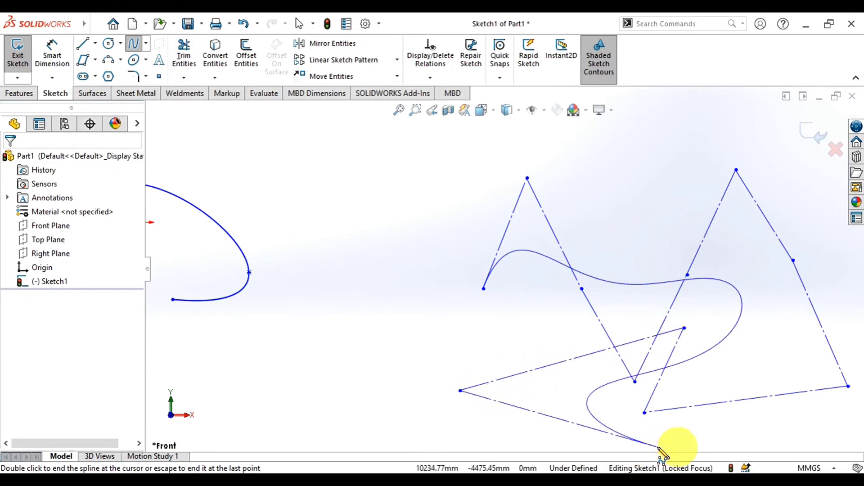
click(692, 438)
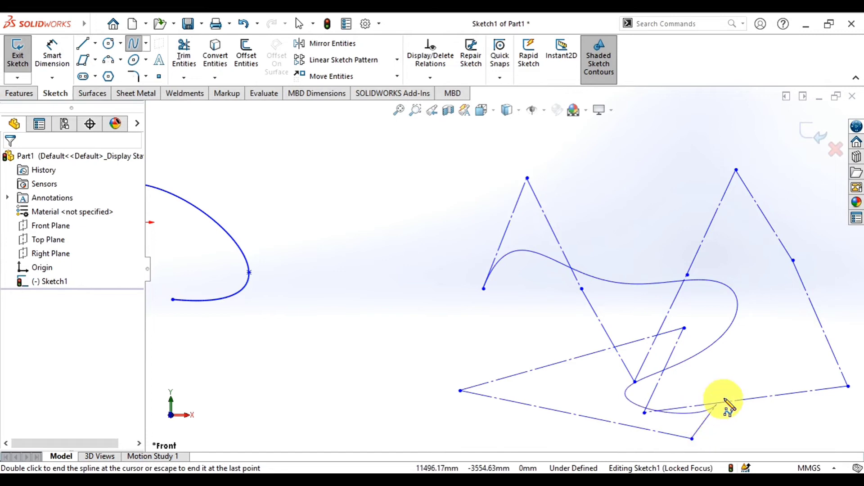
click(770, 427)
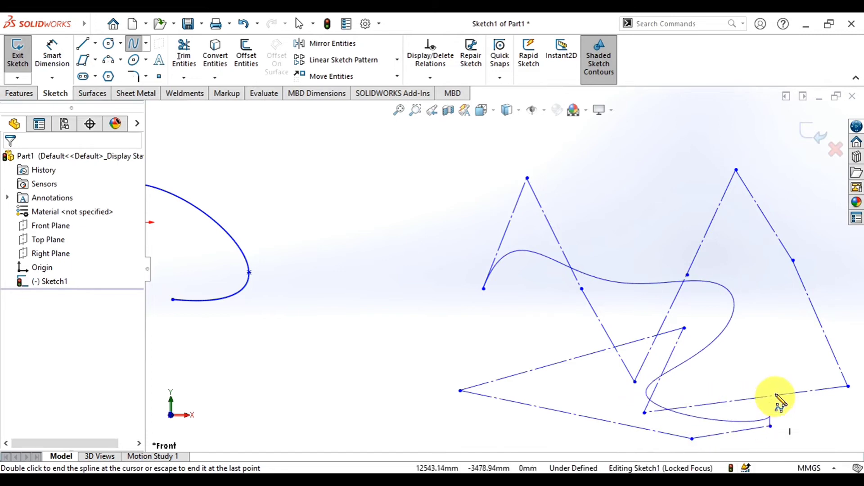
key(Escape)
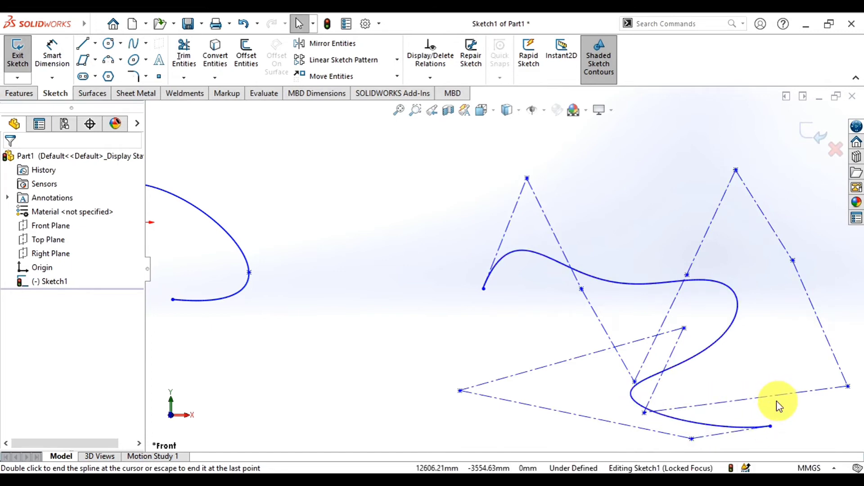
click(724, 282)
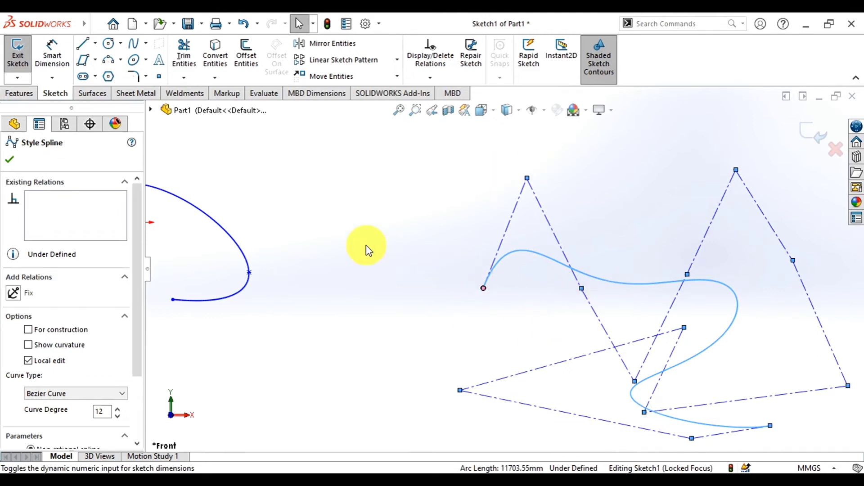
click(147, 43)
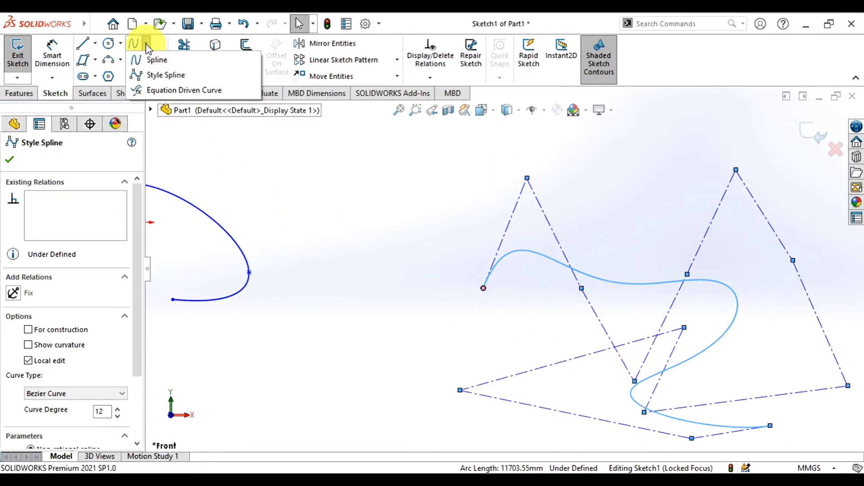
click(192, 91)
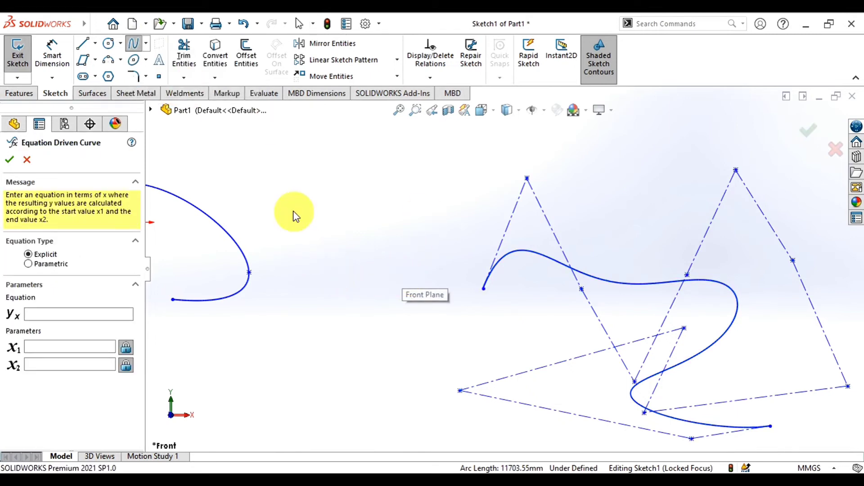
click(55, 265)
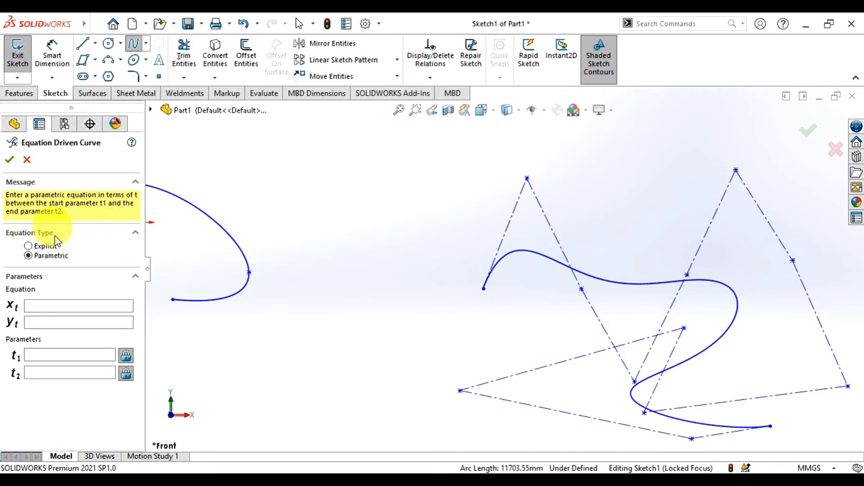
click(27, 159)
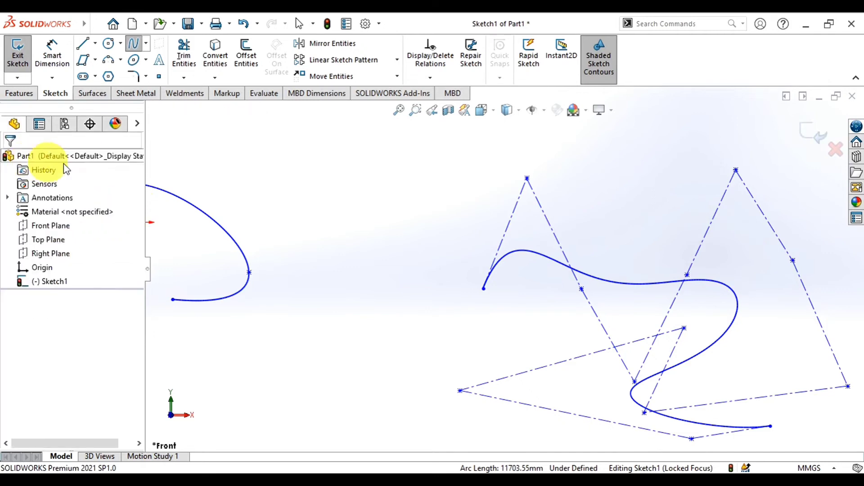
- Sketch a wide flat ellipse with radii of about 3922.09 and 1019.63
click(146, 59)
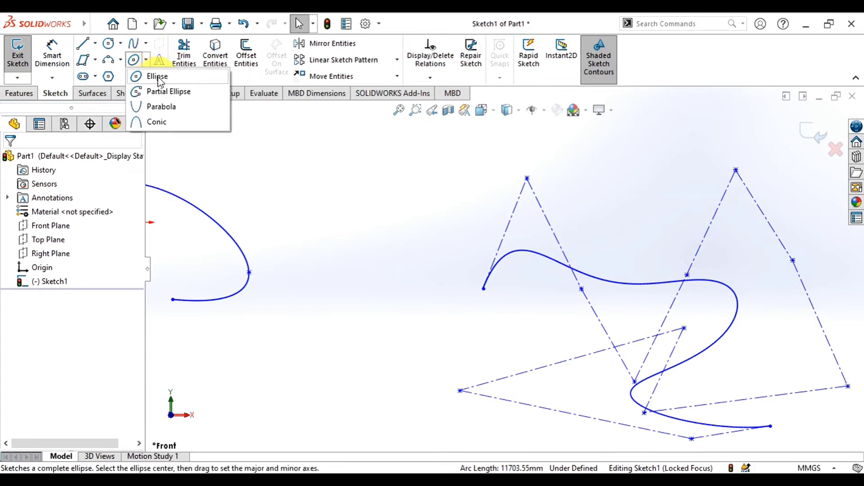
click(157, 76)
scroll(354, 260, up, 1)
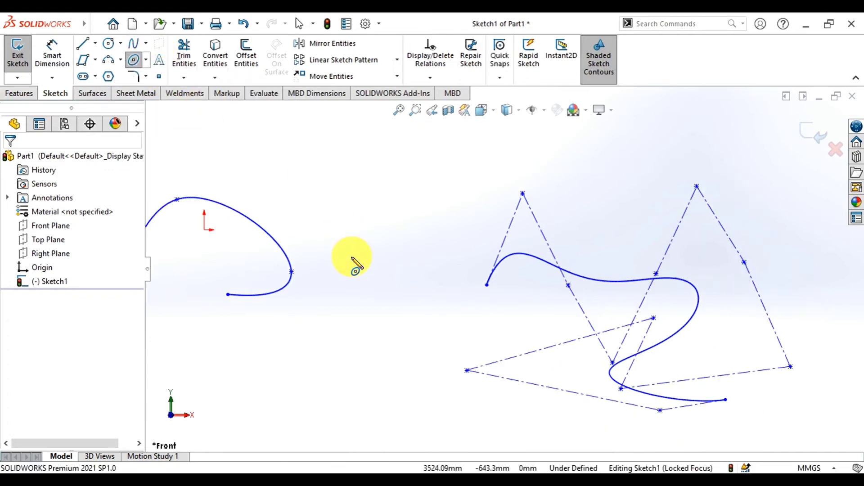
scroll(351, 259, up, 3)
scroll(360, 293, up, 1)
scroll(556, 178, down, 1)
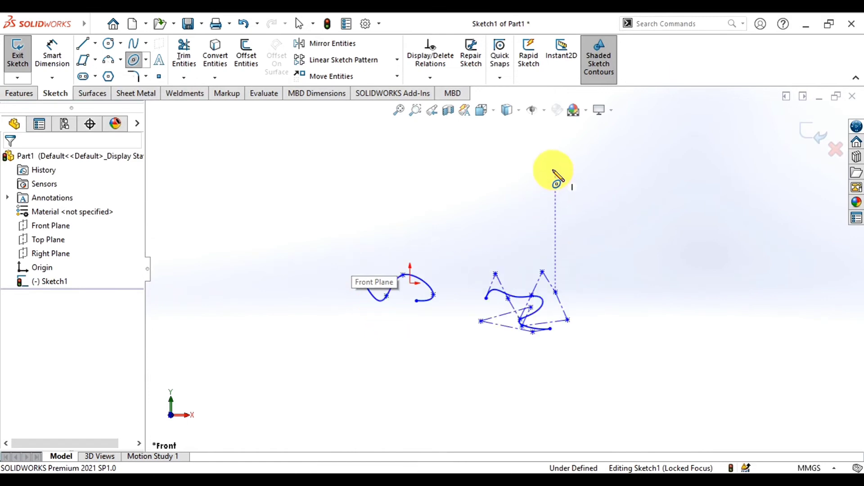
scroll(550, 164, down, 3)
scroll(495, 198, down, 2)
click(390, 209)
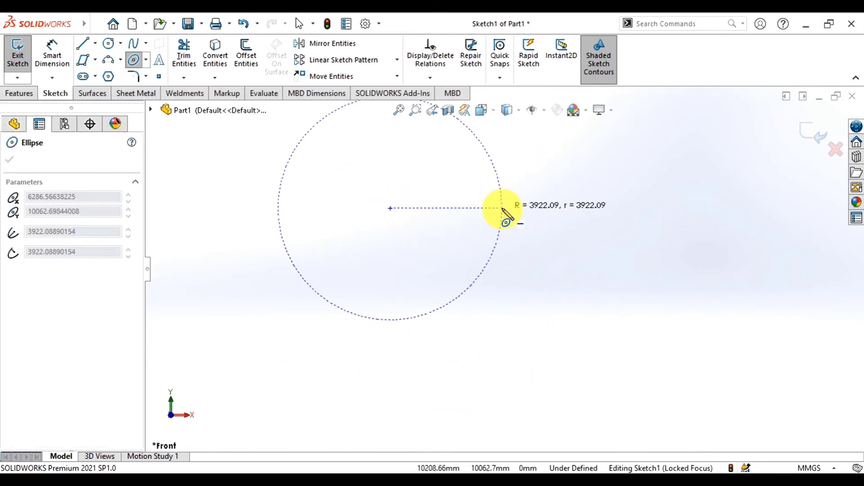
click(502, 208)
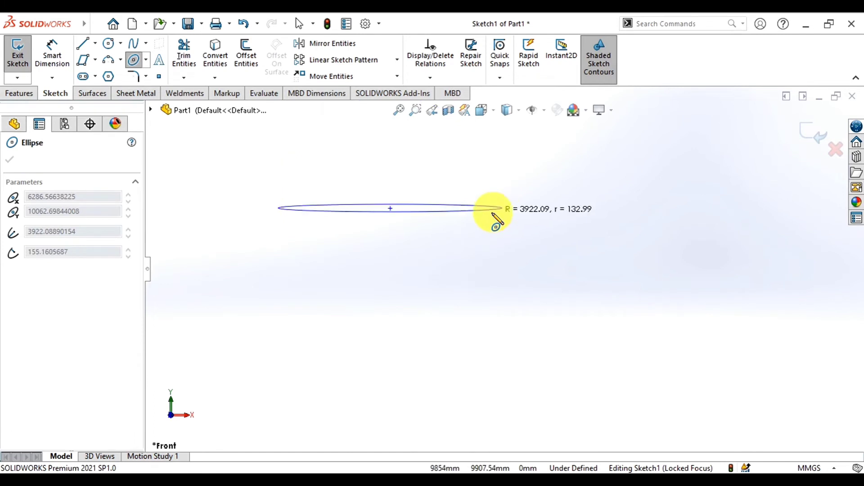
click(500, 239)
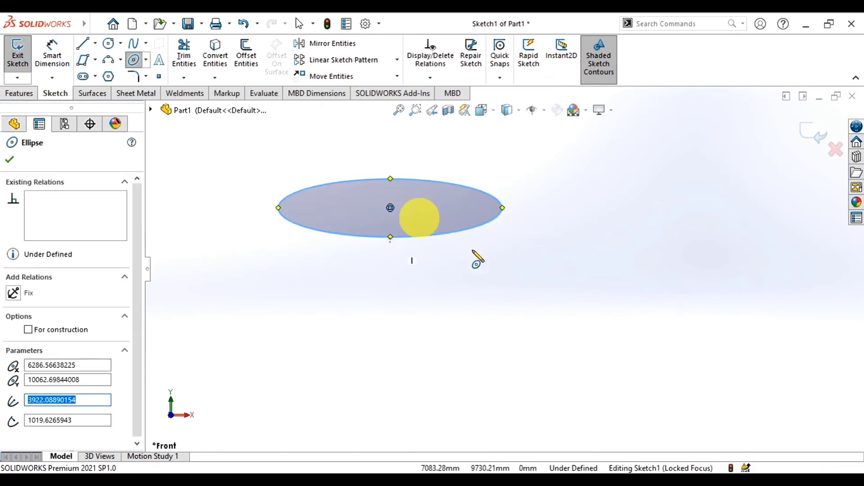
click(146, 61)
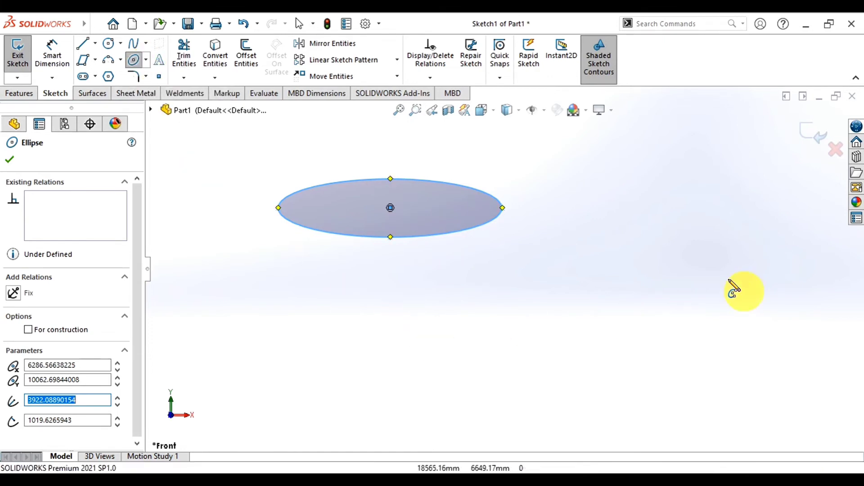
- Draw a partial-ellipse arc with radii about 1595.94 and 3723.85 beside the full ellipse
click(667, 276)
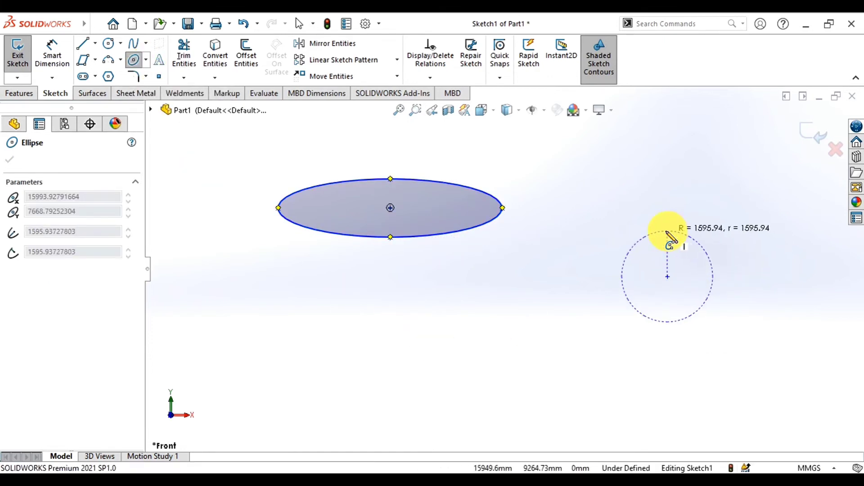
click(667, 231)
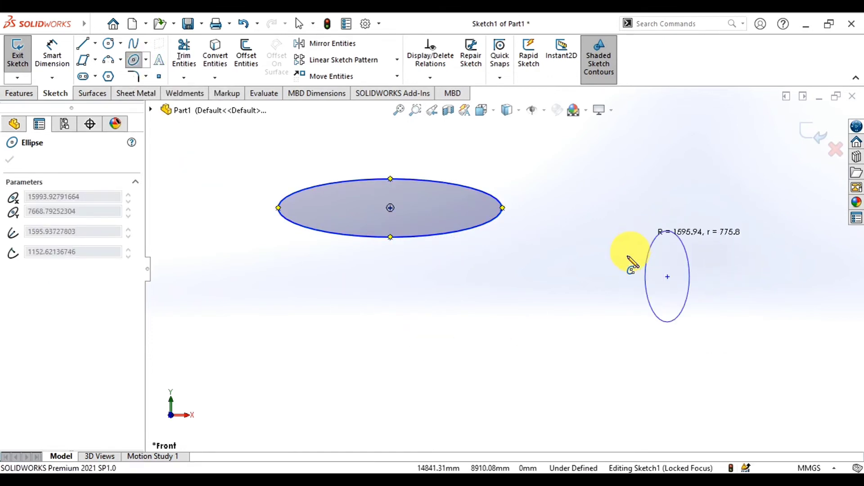
click(565, 293)
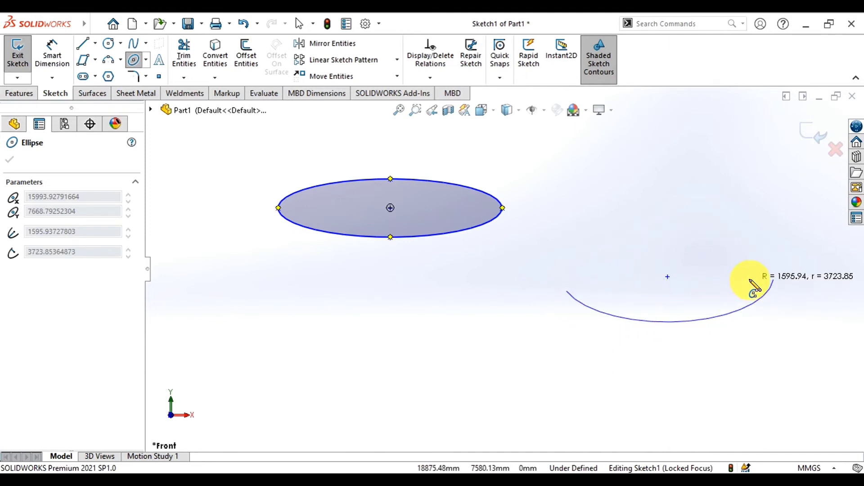
click(620, 245)
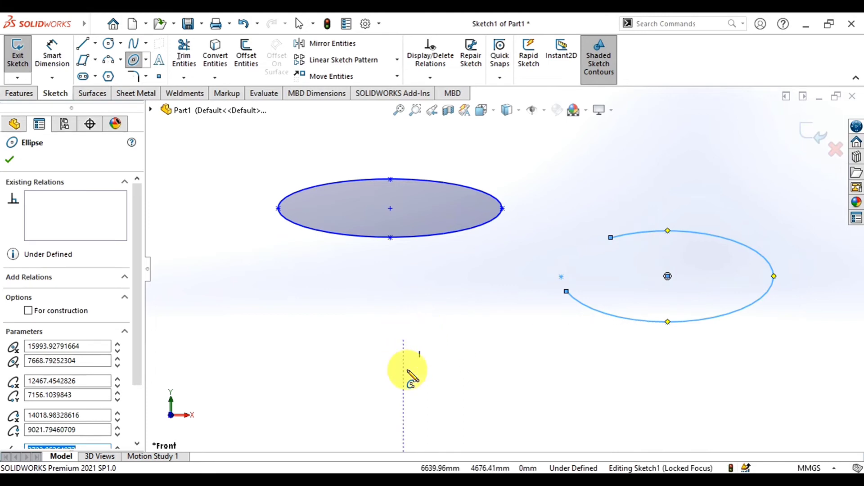
- Add a shallow partial-ellipse arc with radii about 1084.81 and 110.83, then exit the tool
click(428, 379)
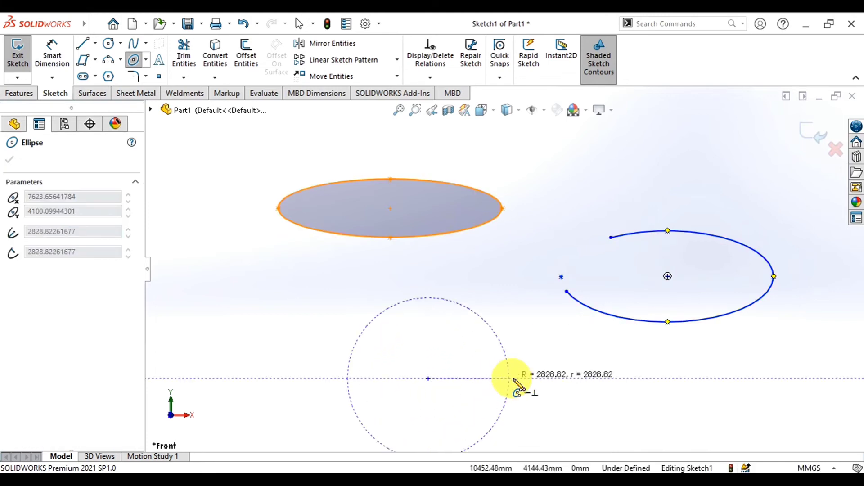
click(460, 379)
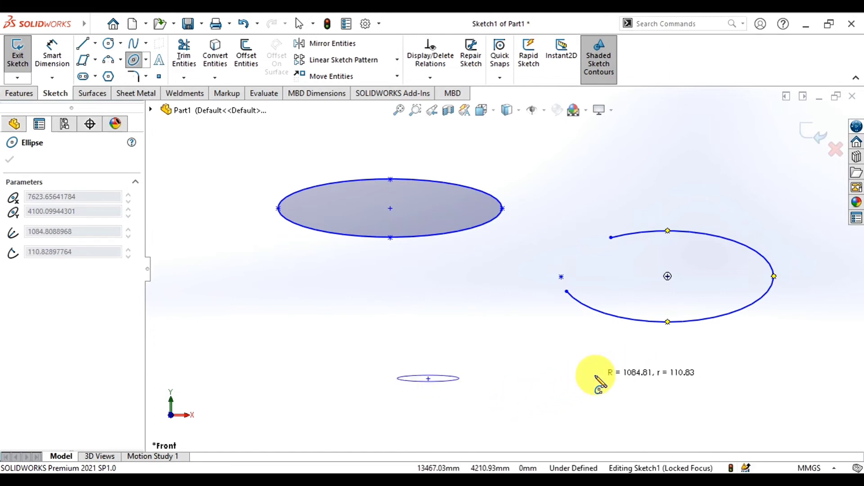
key(z)
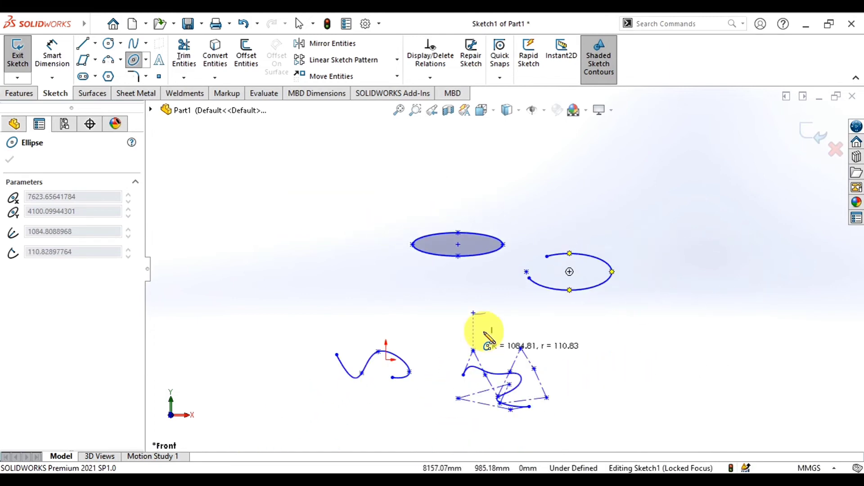
scroll(482, 332, down, 2)
scroll(482, 315, down, 4)
scroll(468, 303, down, 3)
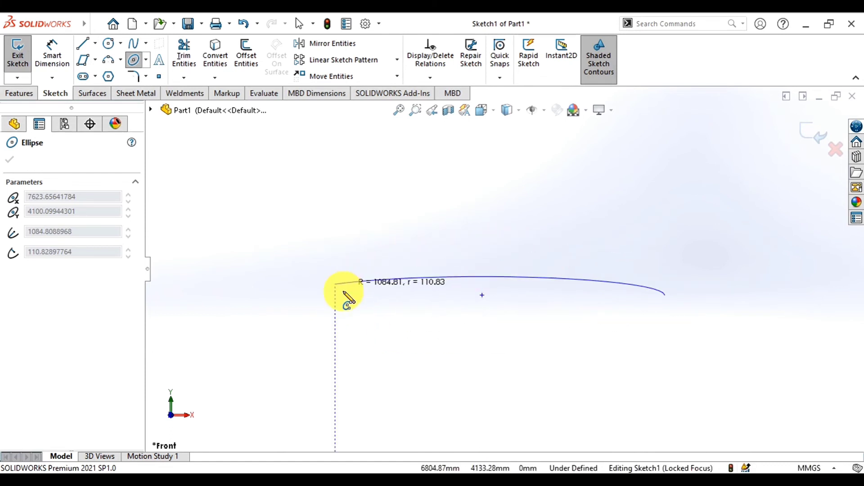
click(338, 299)
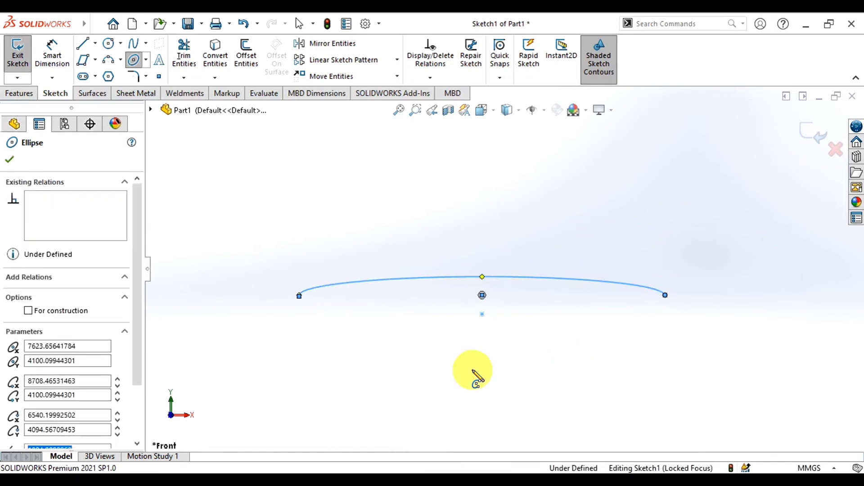
click(147, 60)
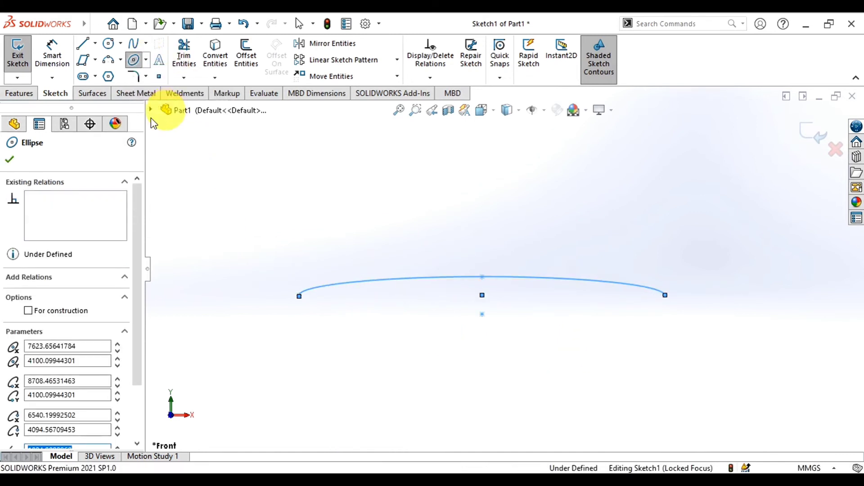
scroll(498, 261, up, 5)
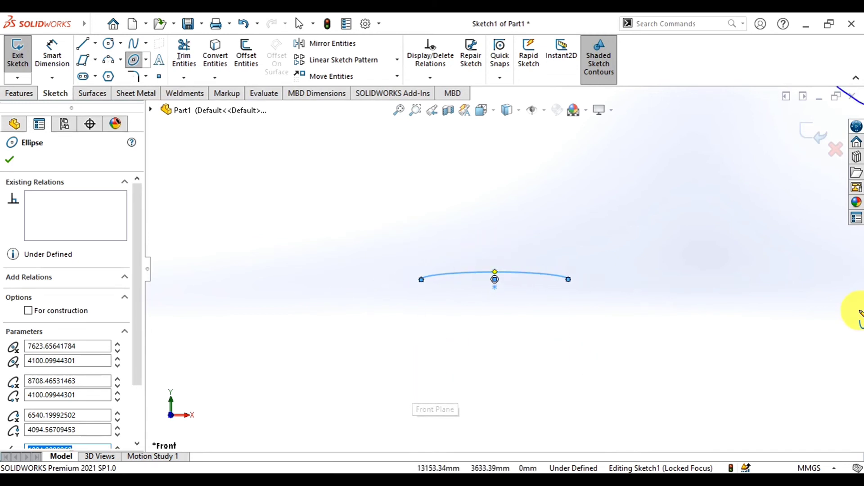
key(Escape)
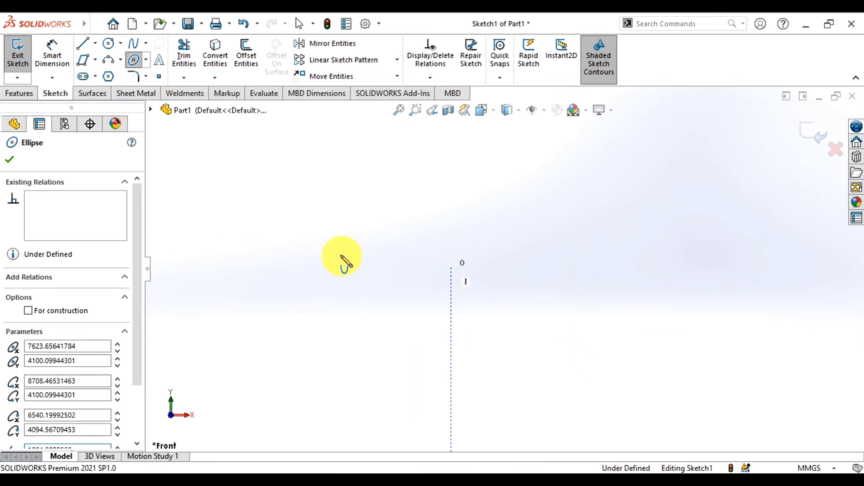
- Draw a parabola with its focus at the origin, setting its vertex and end point
click(451, 265)
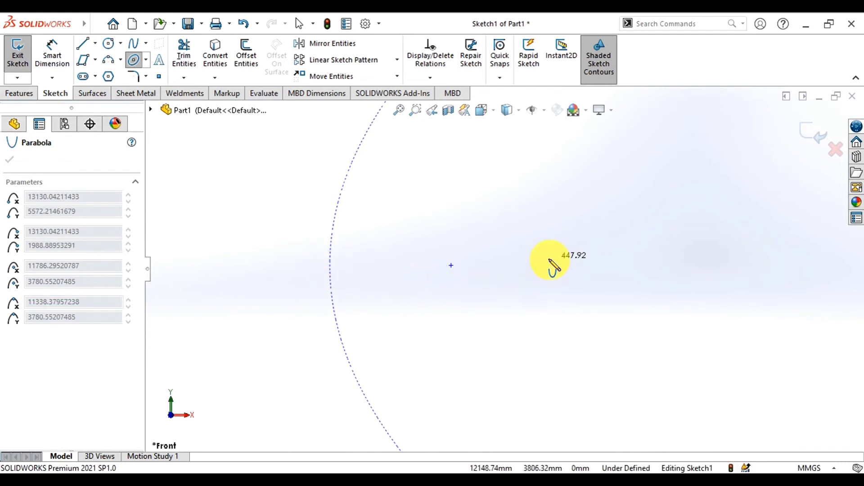
click(585, 276)
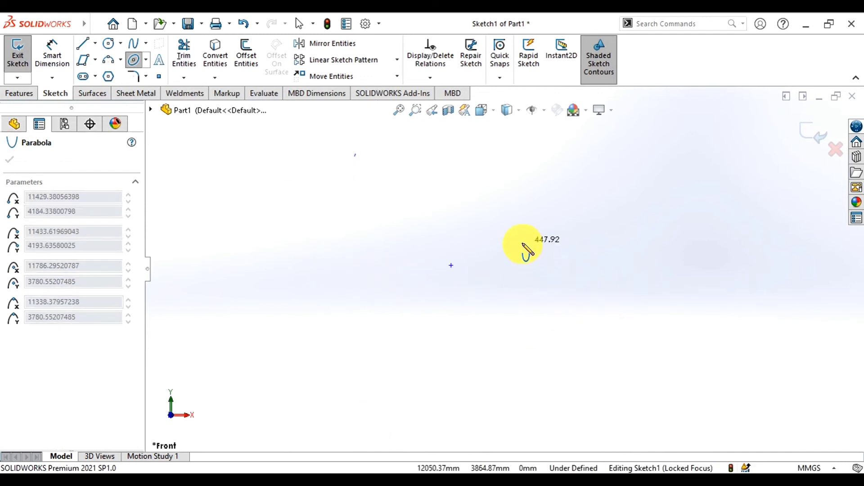
click(560, 298)
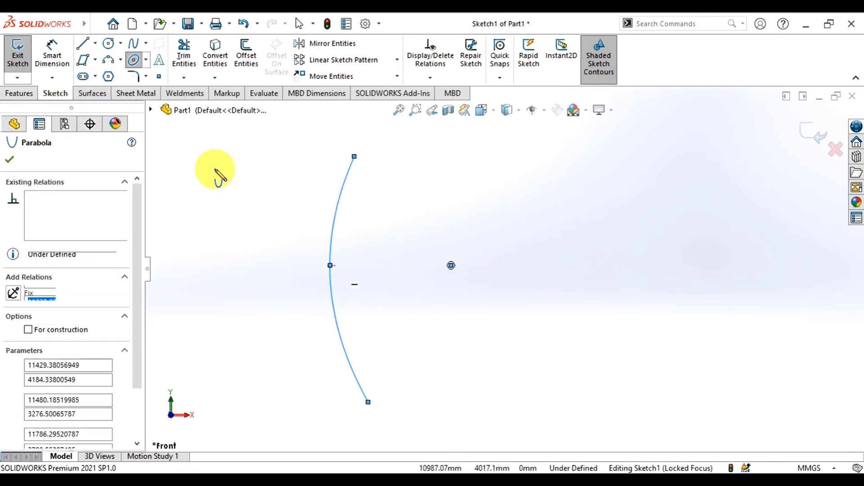
click(147, 61)
- Draw a Rho 0.64 conic arch right of the parabola, then pick it for a sketch fillet
click(156, 122)
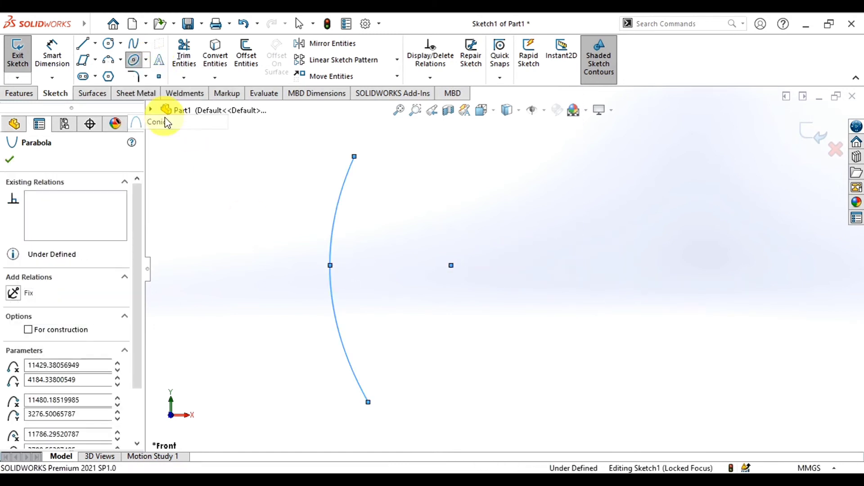
click(684, 249)
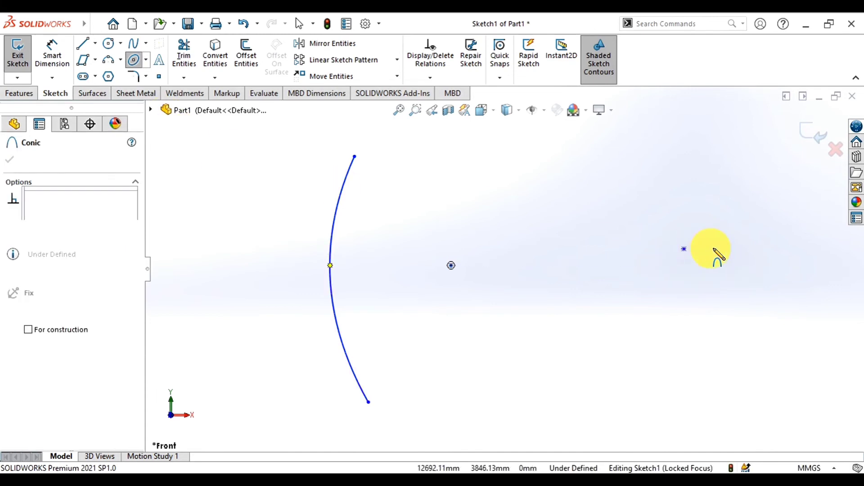
click(785, 249)
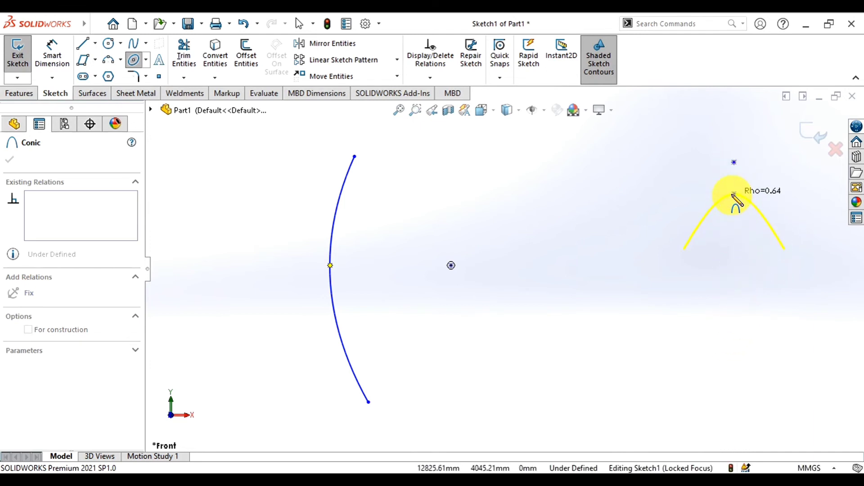
click(735, 197)
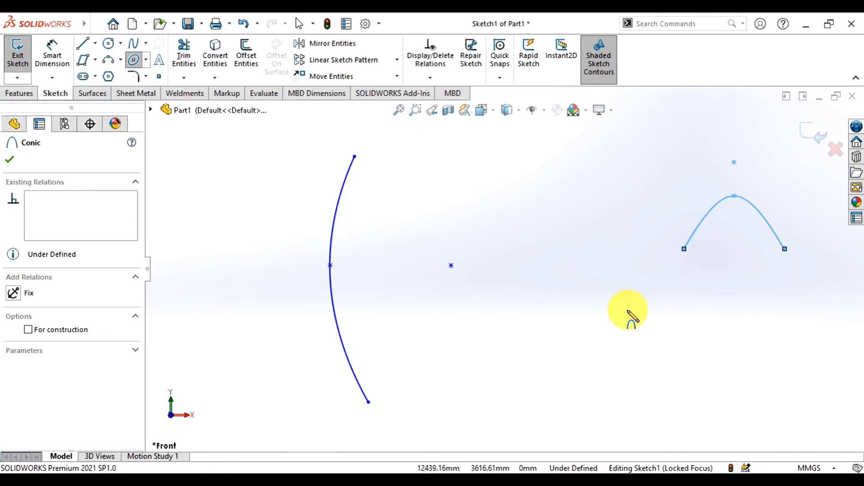
click(133, 77)
click(41, 231)
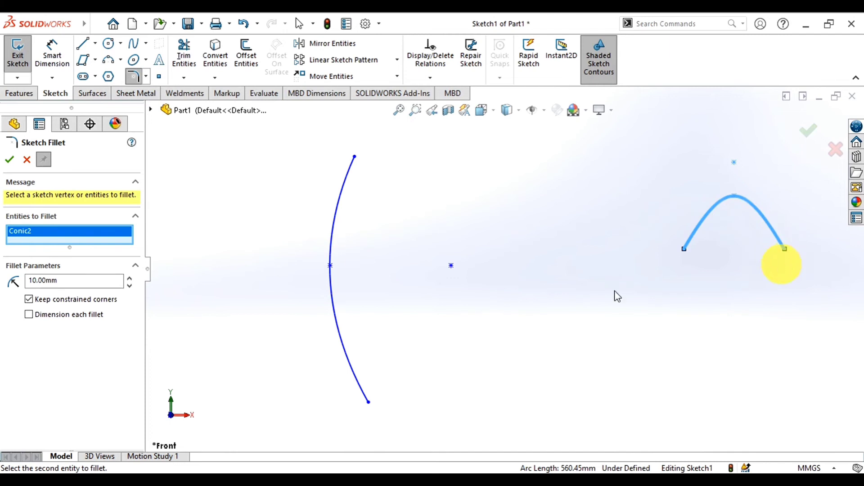
- Clear Conic2 from the fillet selection, zoom out, and cancel Sketch Fillet unapplied
click(129, 234)
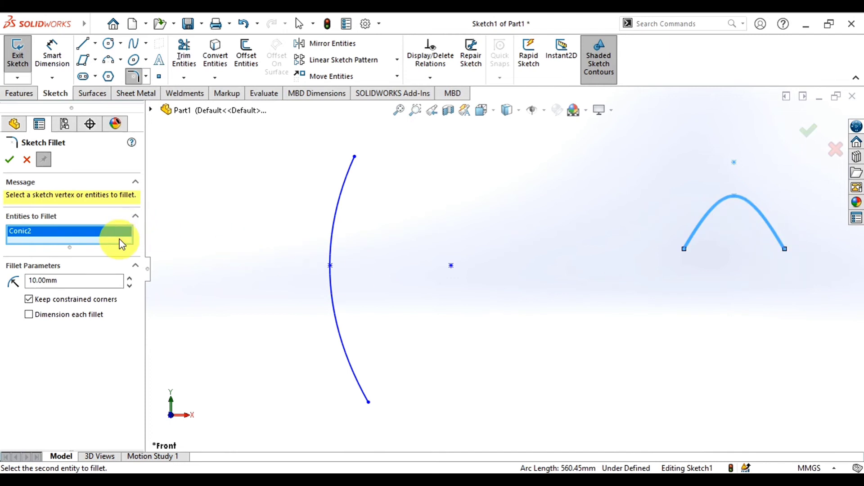
right_click(120, 243)
click(147, 249)
scroll(542, 261, up, 1)
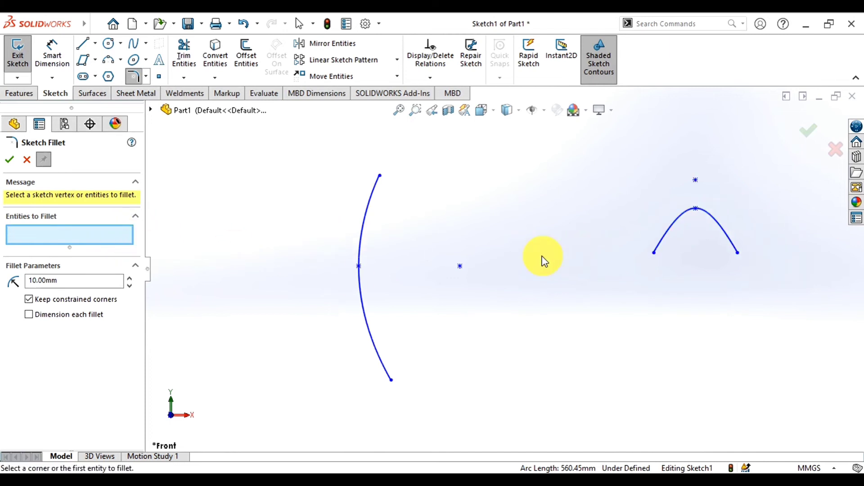
scroll(544, 266, up, 1)
scroll(547, 280, up, 2)
scroll(546, 282, up, 2)
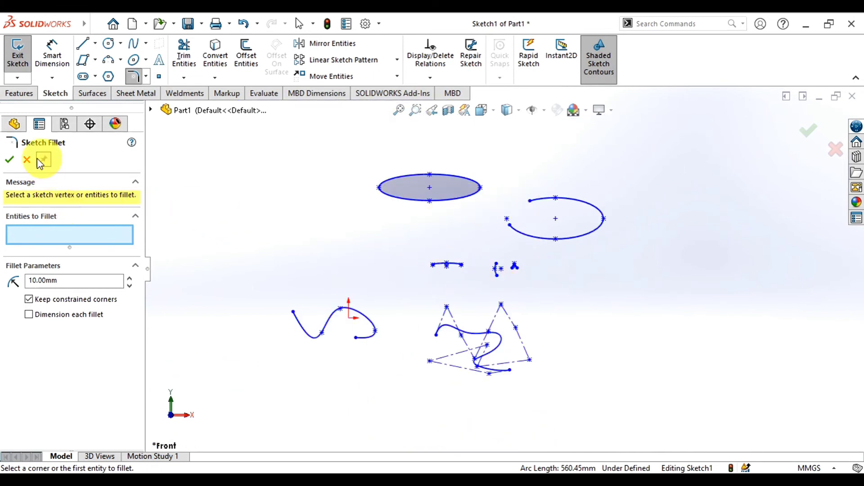
click(24, 162)
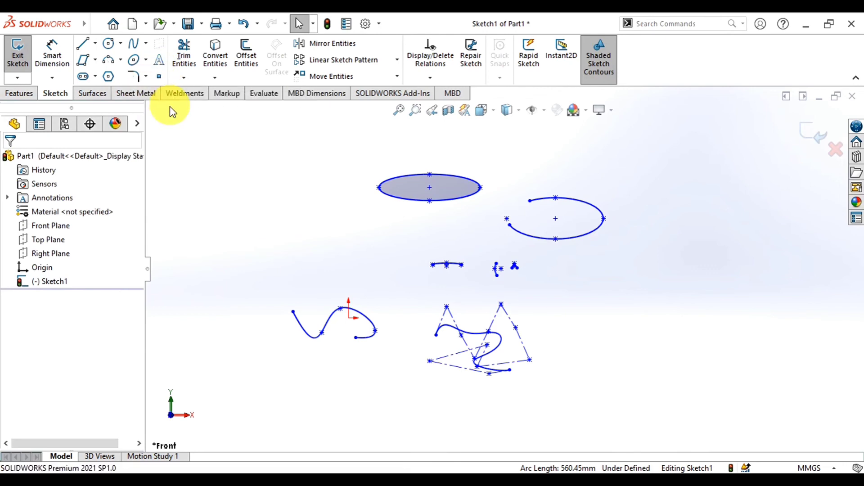
click(146, 80)
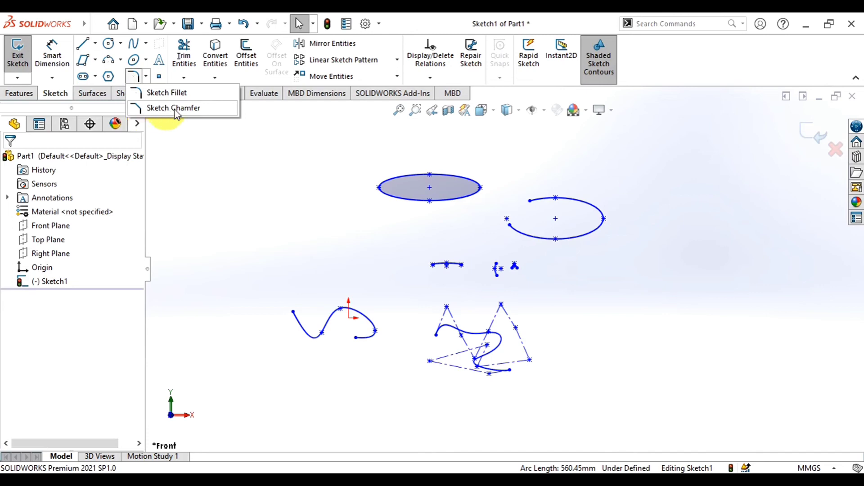
- Draw a stepped chain of horizontal and vertical lines left of the flat ellipse
click(83, 43)
drag(196, 187, 260, 188)
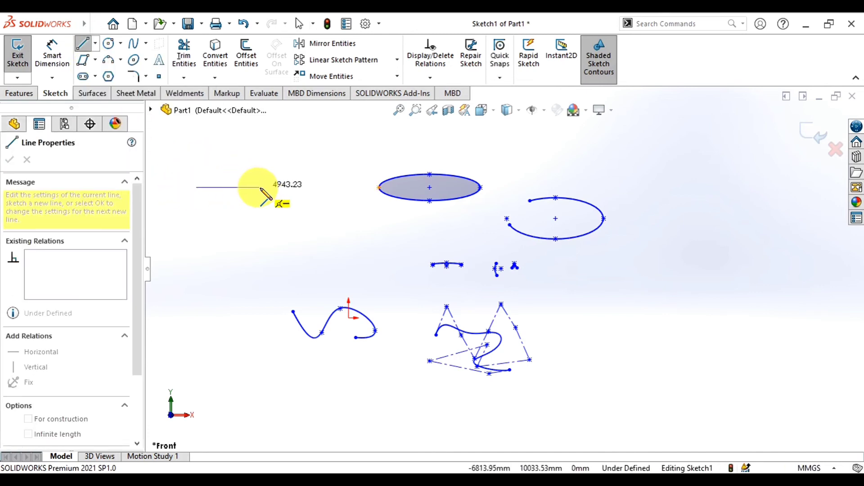
click(260, 239)
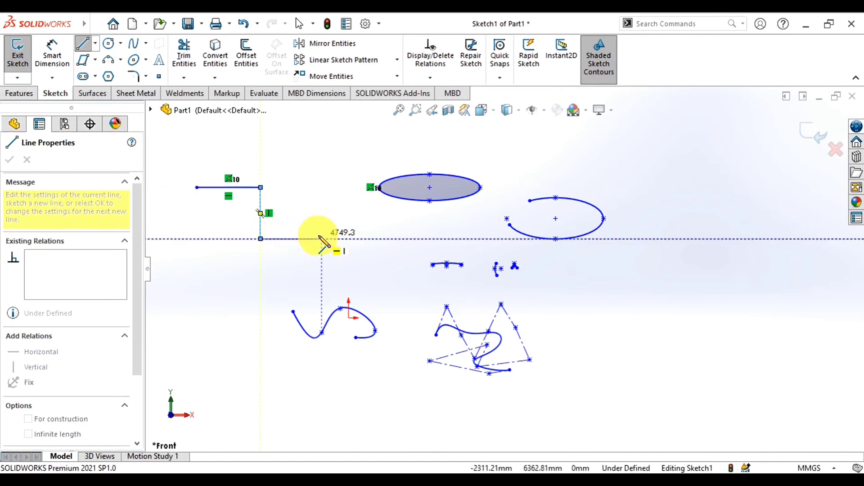
click(322, 238)
click(322, 282)
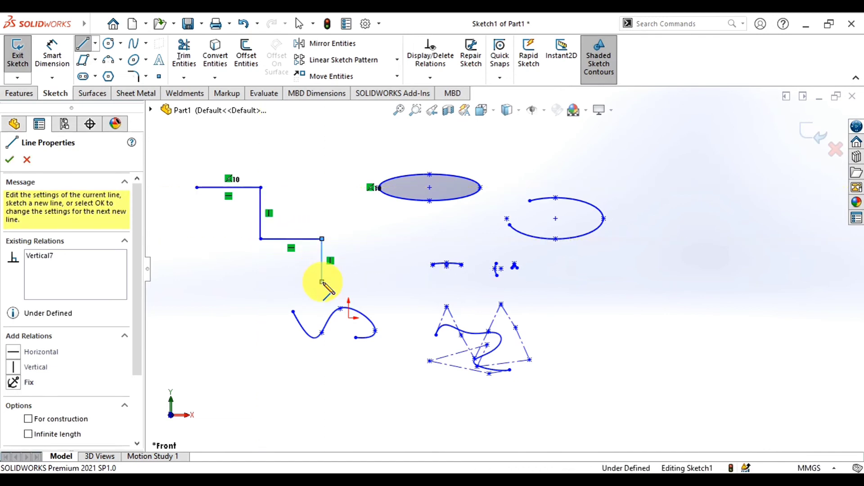
key(Escape)
key(z)
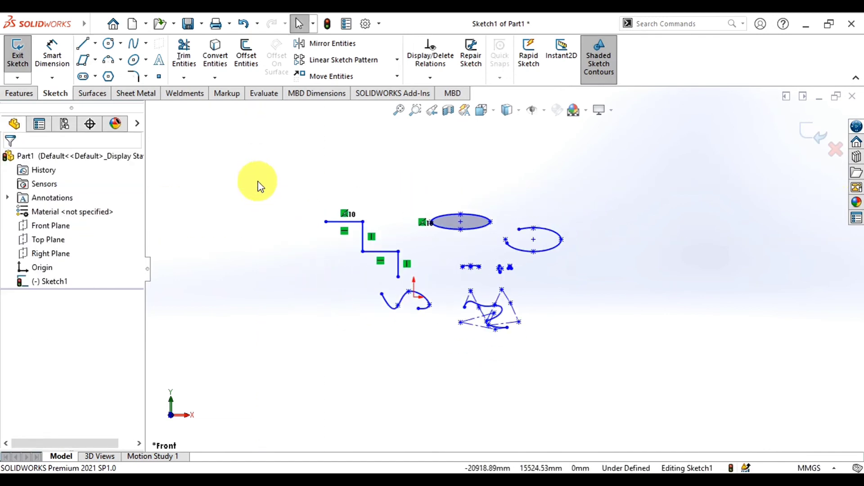
scroll(371, 229, down, 5)
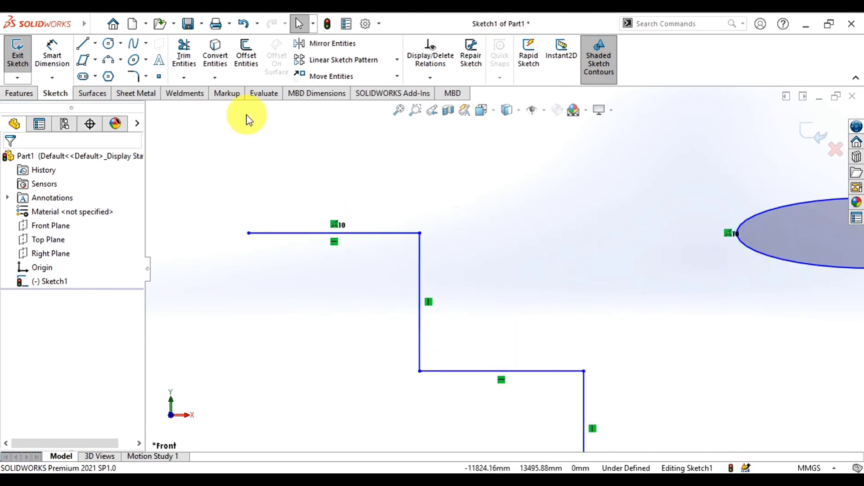
- Round the corner between the top horizontal line and the vertical line with a 10 mm fillet
click(134, 77)
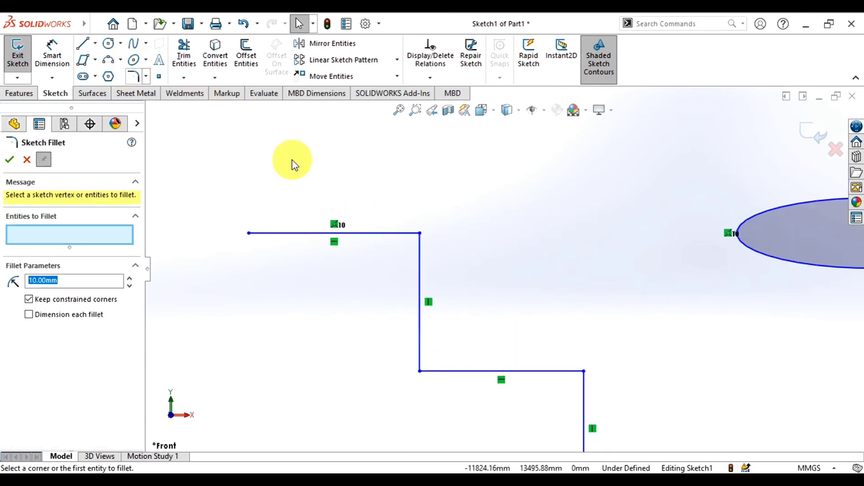
click(402, 233)
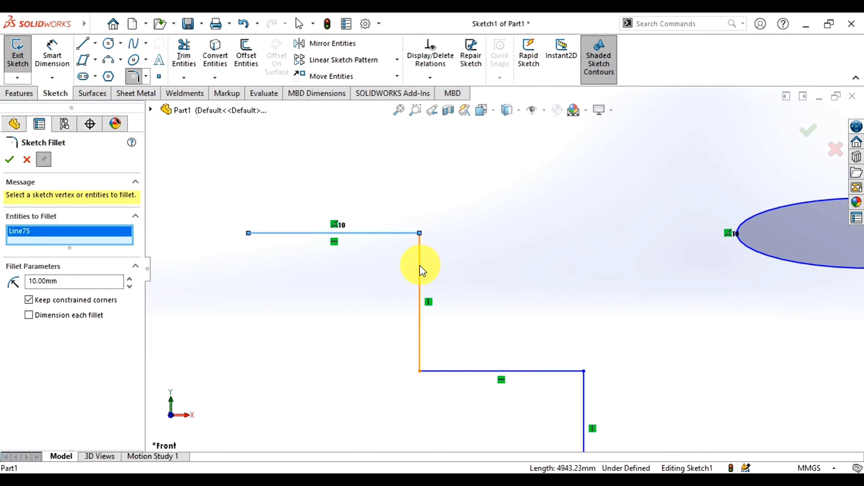
click(420, 265)
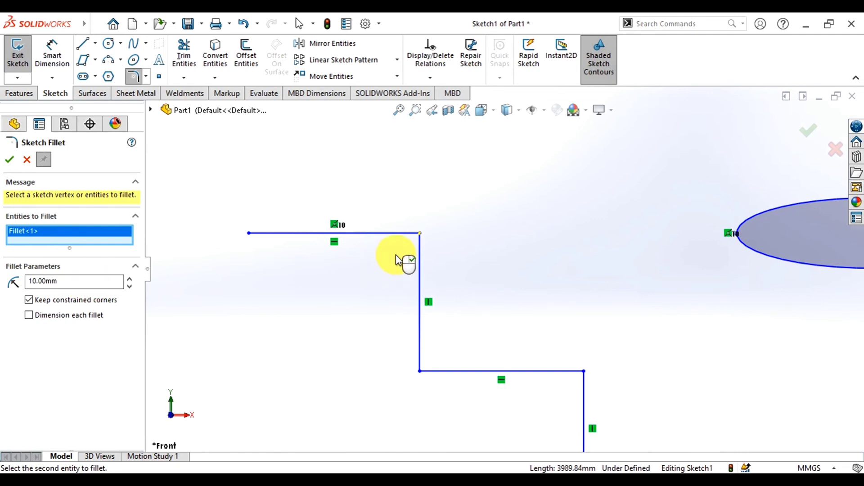
scroll(412, 247, up, 2)
scroll(450, 250, up, 3)
scroll(486, 256, down, 4)
scroll(498, 255, down, 3)
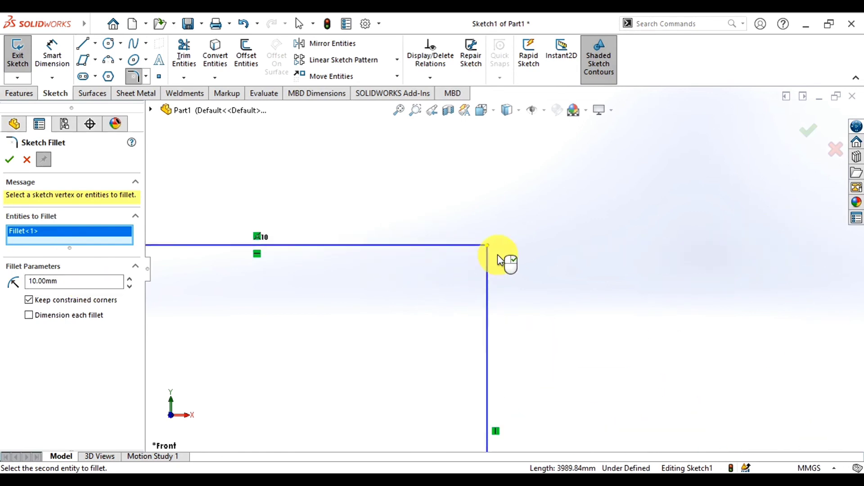
scroll(452, 263, down, 3)
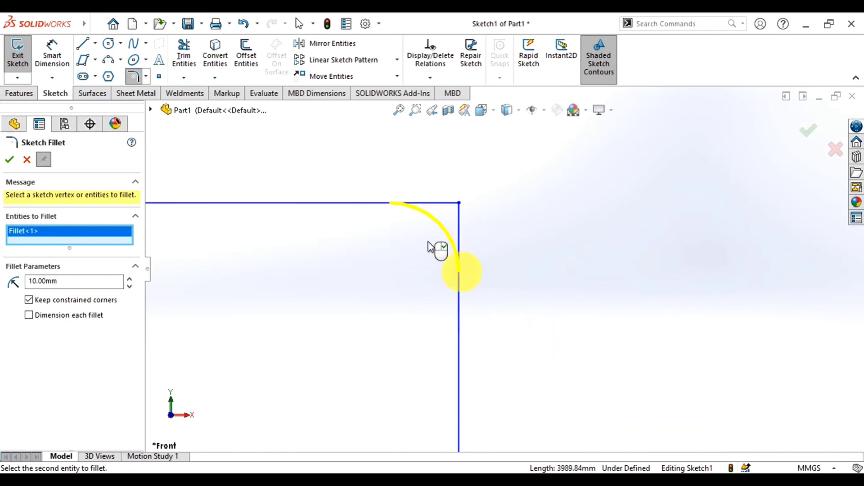
scroll(387, 227, up, 2)
scroll(346, 212, up, 3)
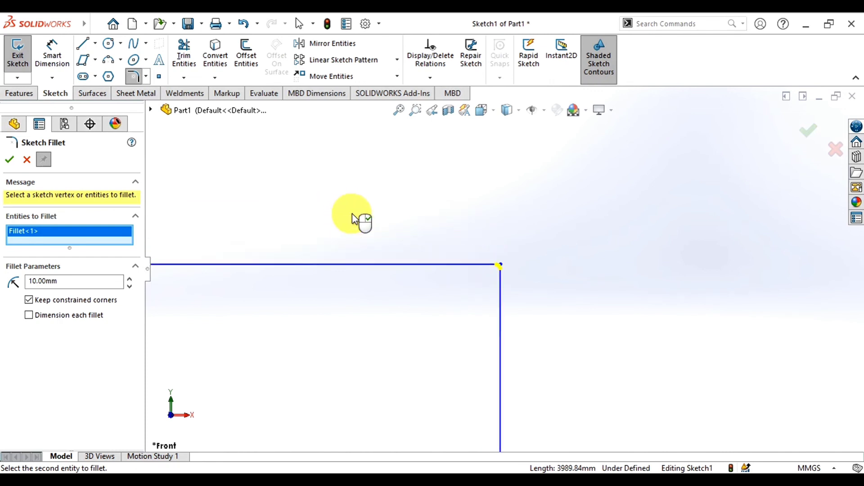
scroll(508, 315, up, 2)
scroll(516, 315, up, 1)
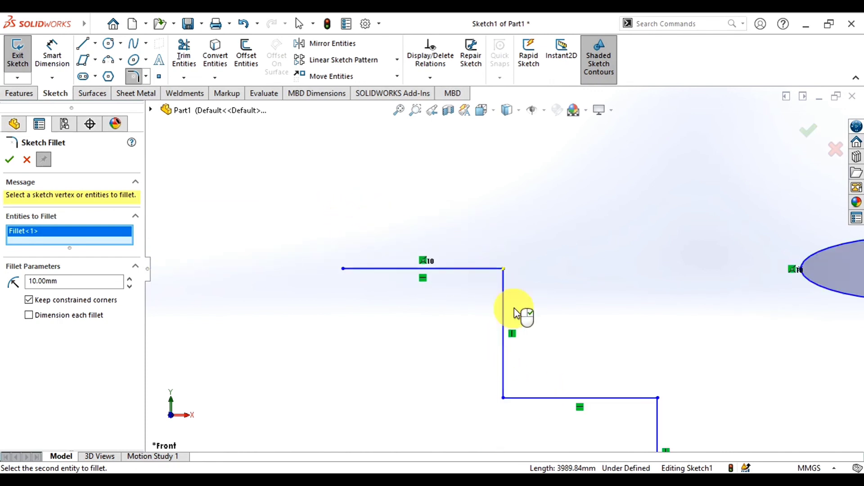
scroll(520, 324, up, 3)
scroll(514, 338, down, 4)
scroll(491, 327, down, 3)
scroll(450, 306, down, 2)
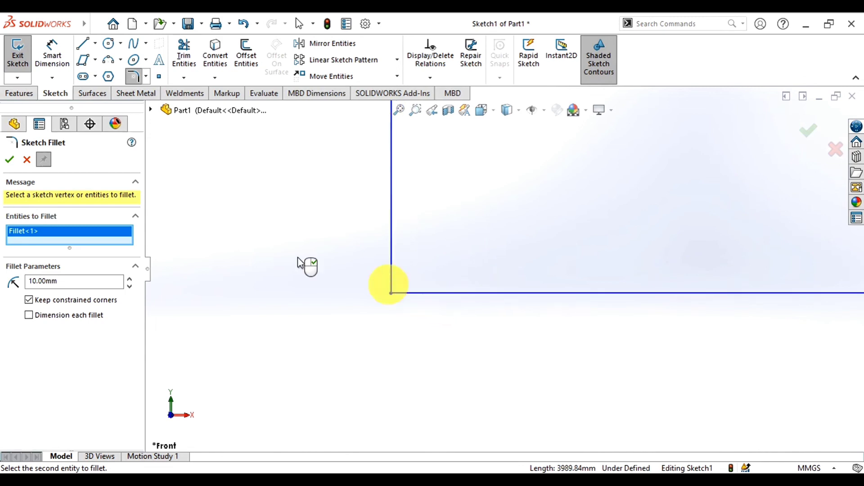
scroll(300, 264, up, 2)
click(17, 161)
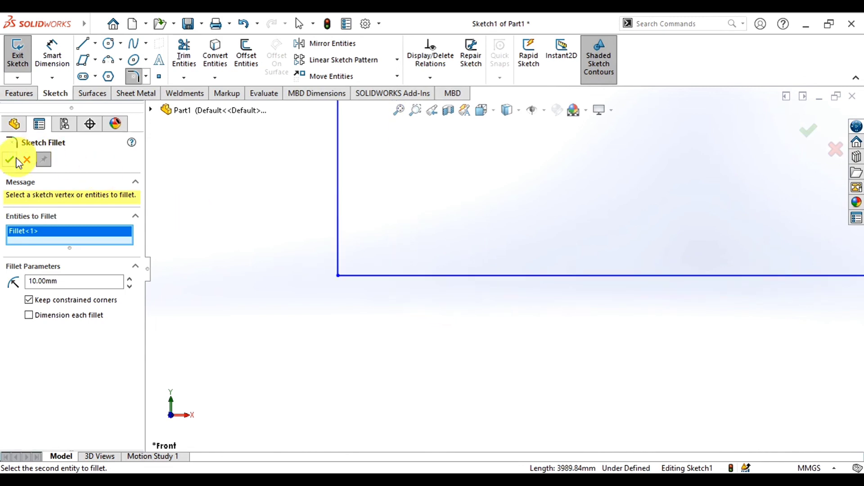
- Chamfer the corner between the vertical and horizontal lines at 10 mm distance-distance
click(148, 76)
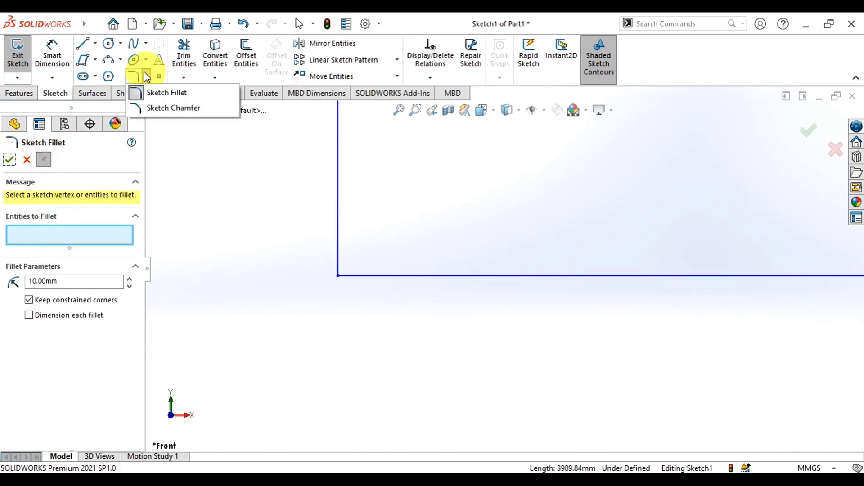
click(157, 107)
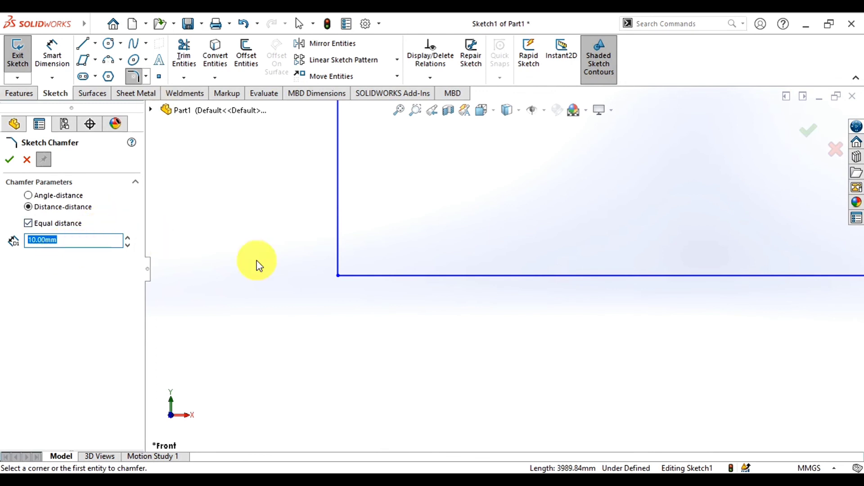
click(337, 261)
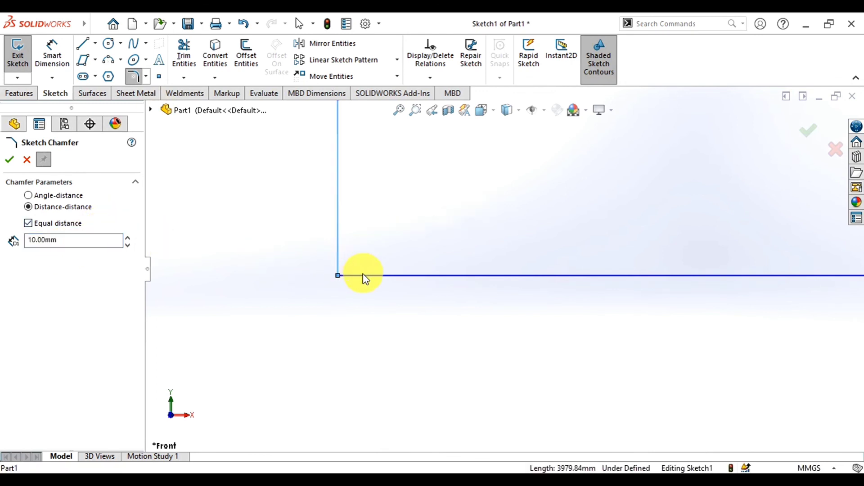
click(361, 276)
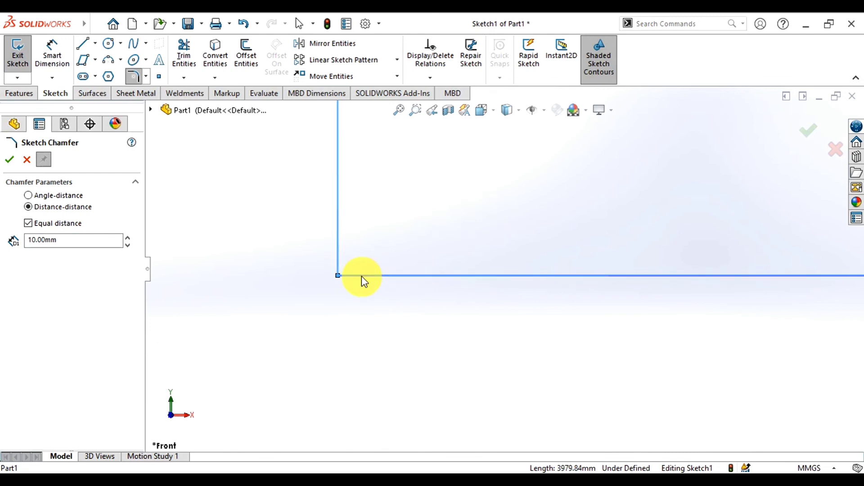
click(360, 275)
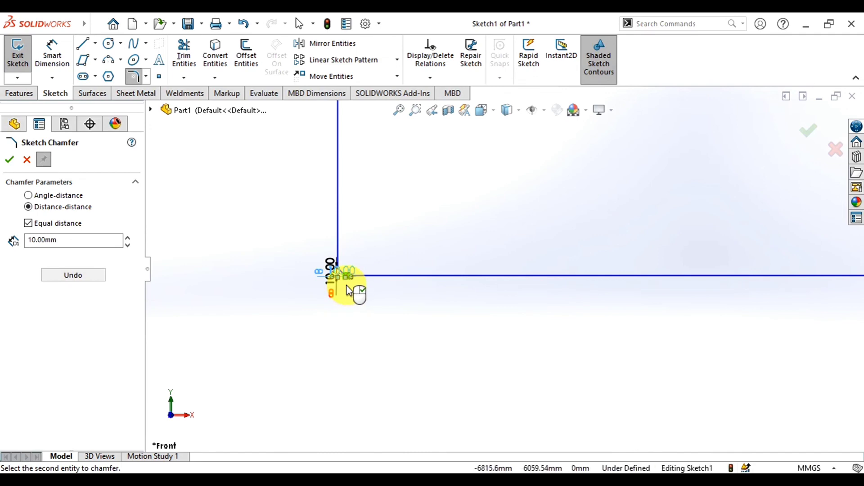
- Switch the chamfer option to angle-distance, then accept and close Sketch Chamfer
scroll(348, 286, down, 2)
scroll(373, 280, down, 2)
scroll(392, 259, down, 2)
scroll(410, 261, down, 2)
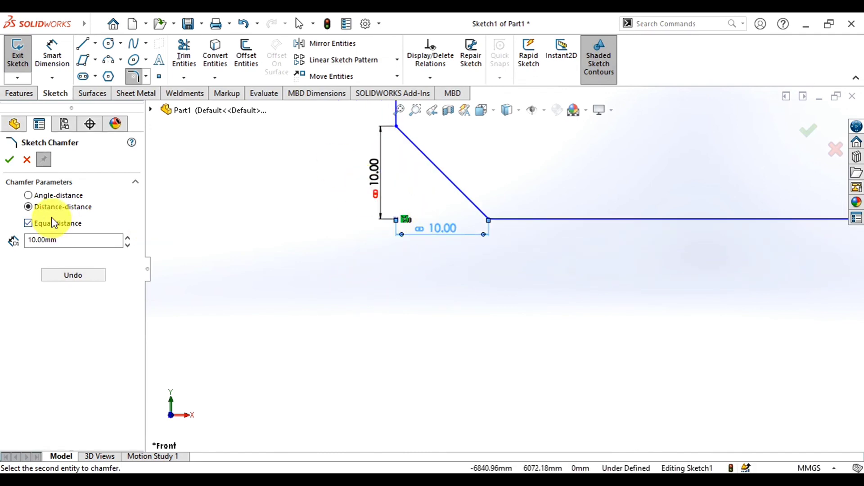
click(52, 198)
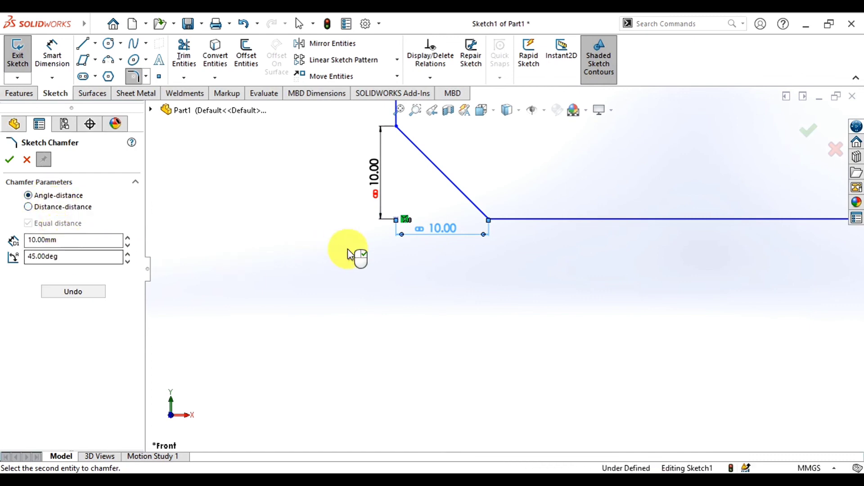
click(10, 161)
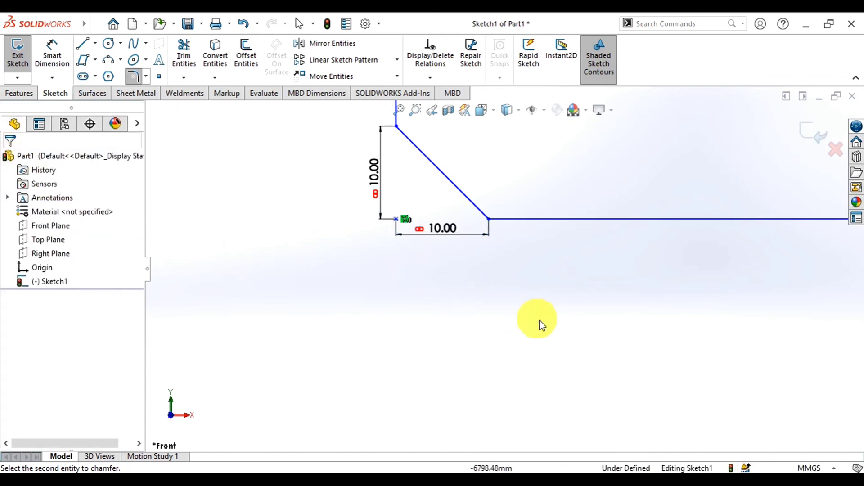
scroll(421, 234, up, 2)
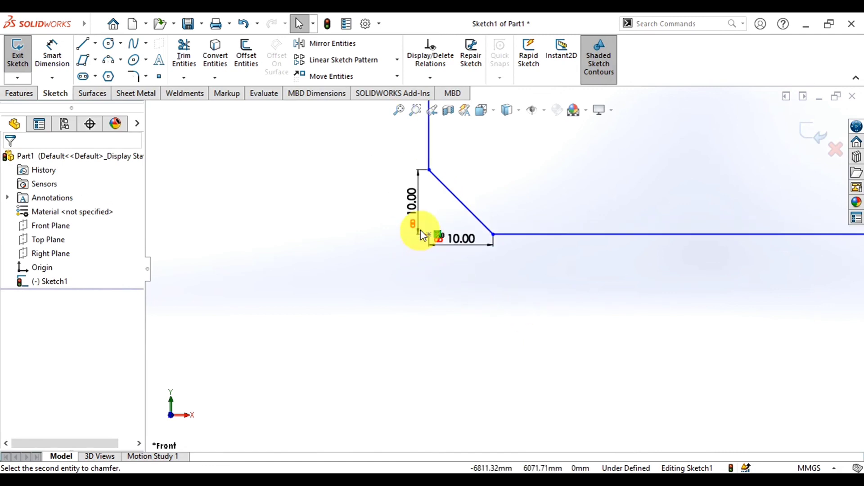
scroll(439, 237, up, 2)
scroll(439, 236, up, 3)
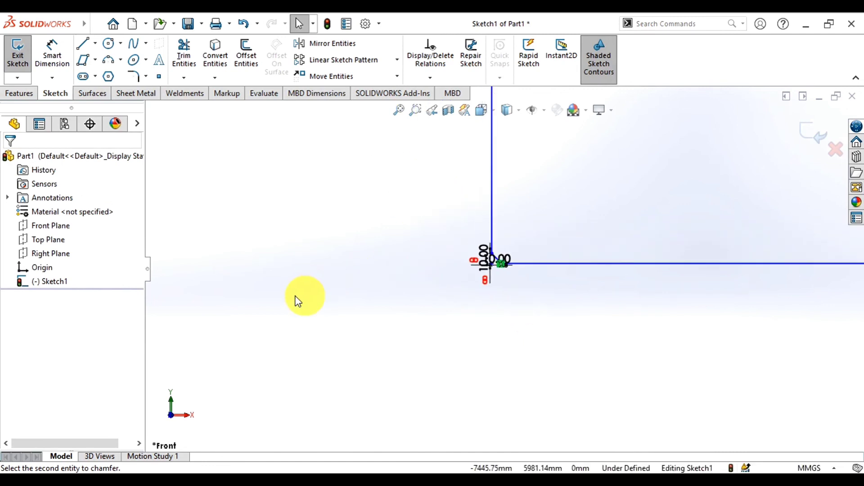
scroll(430, 320, down, 1)
- Fit the sketch in view and place three standalone sketch points in the empty area
key(f)
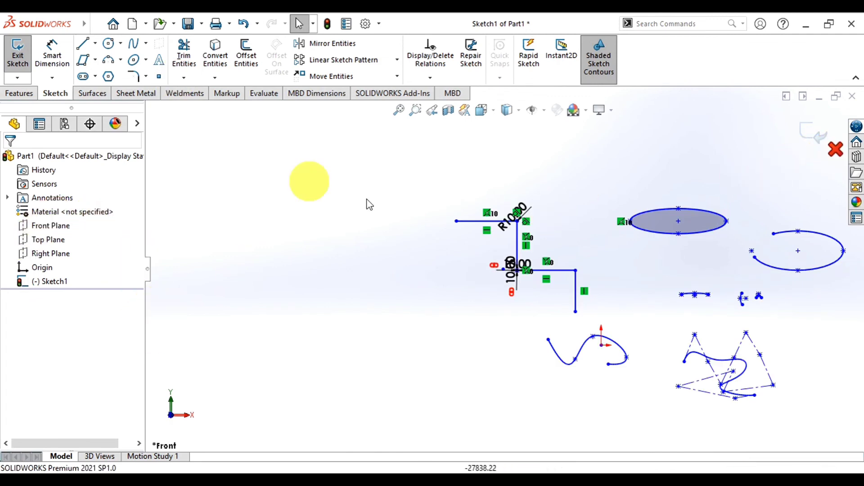
click(159, 76)
click(325, 269)
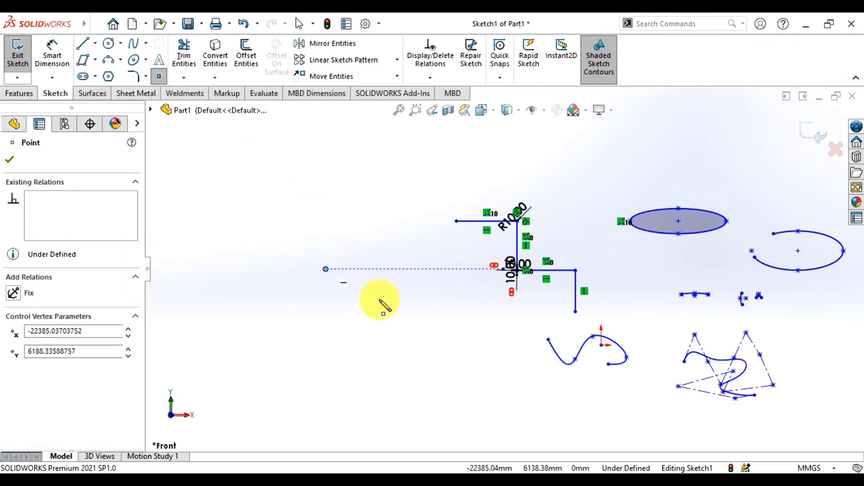
click(293, 299)
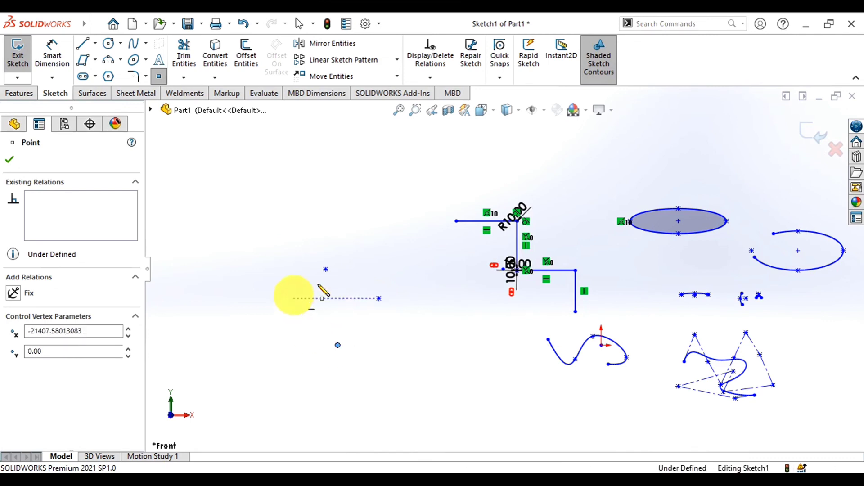
click(368, 242)
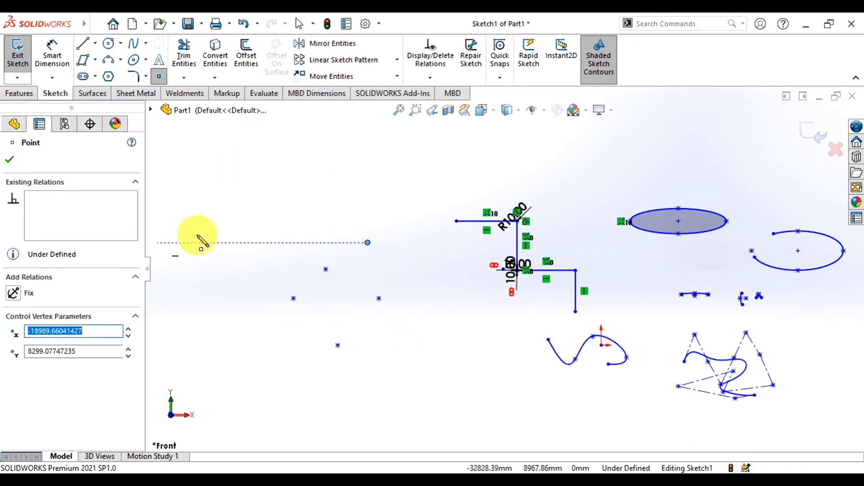
click(191, 56)
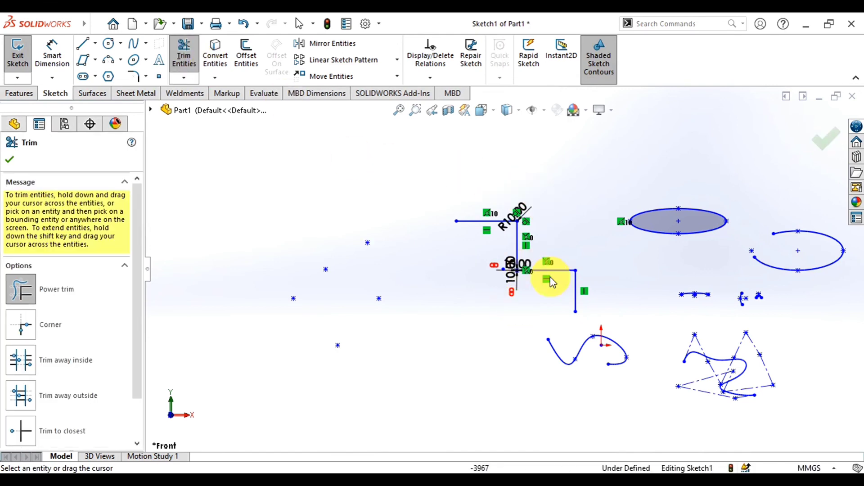
- Power-trim away the chamfered middle horizontal line and the S-shaped spline
mouse_move(554, 331)
mouse_down()
mouse_move(603, 366)
mouse_move(560, 332)
mouse_up()
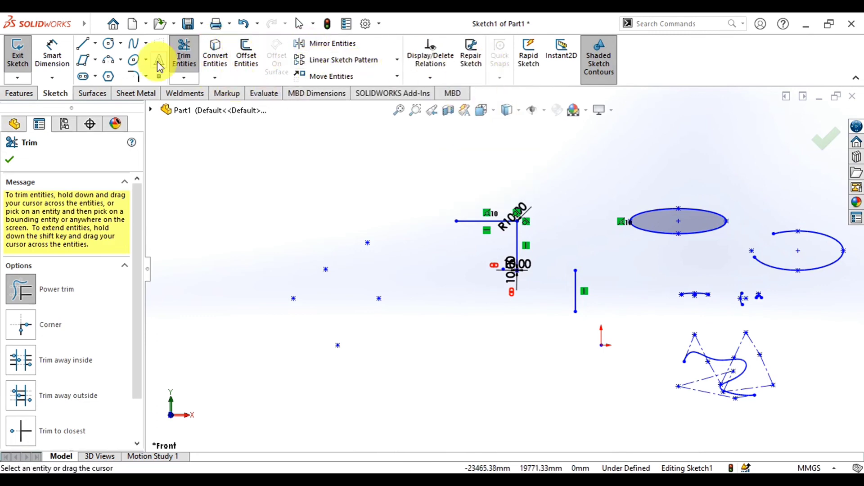
click(831, 147)
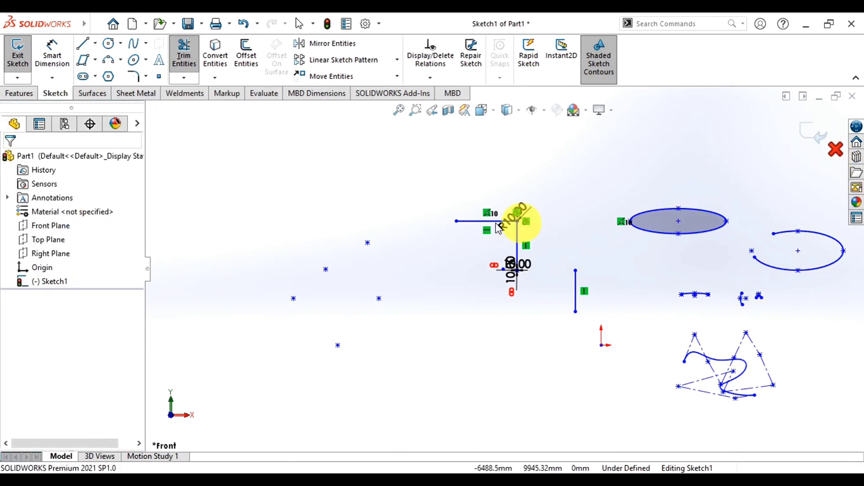